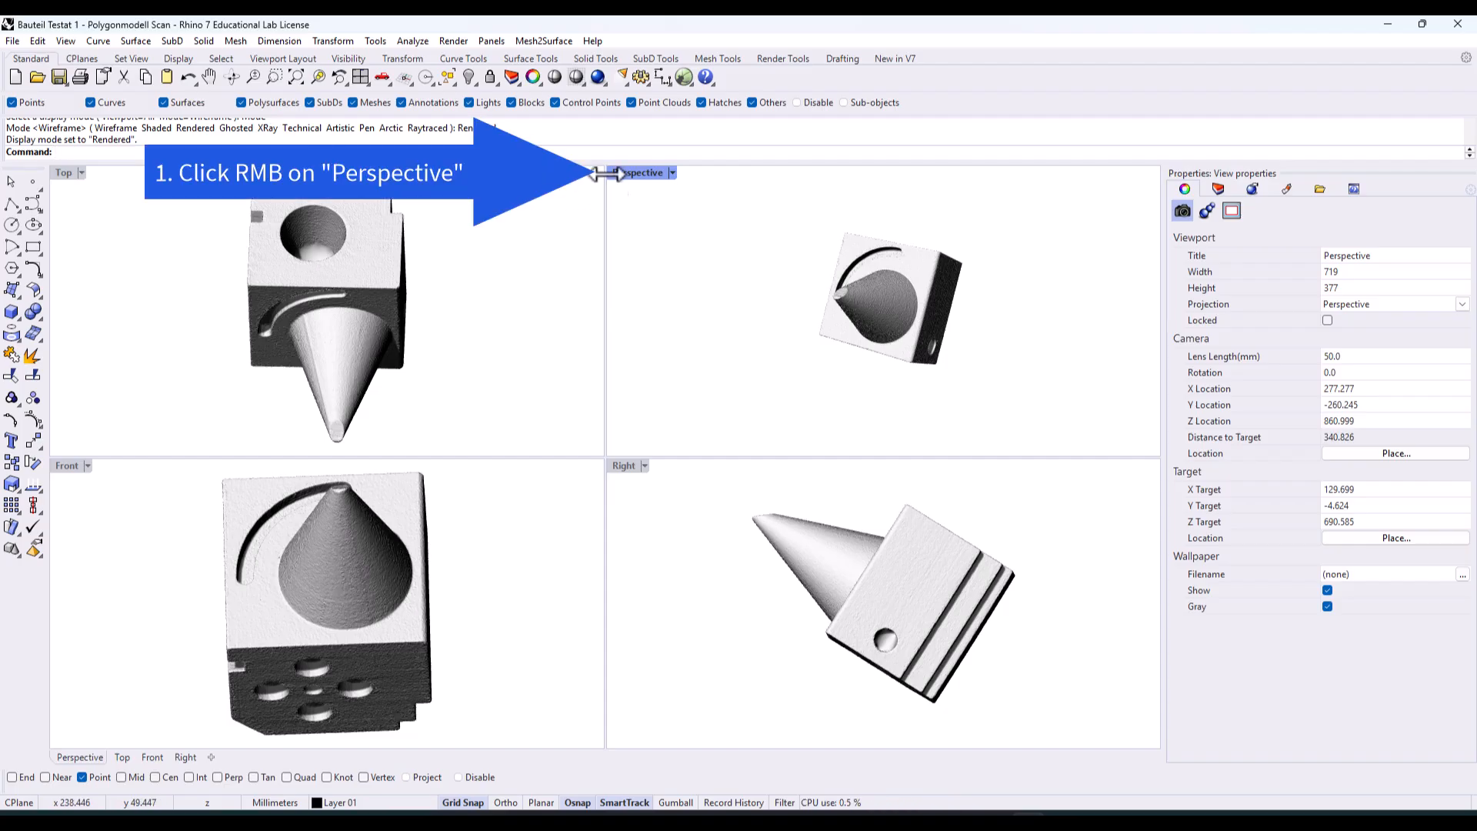
Enable the grid, grid axes and world axis icon in the display options of the Rendered display mode
right_click(640, 173)
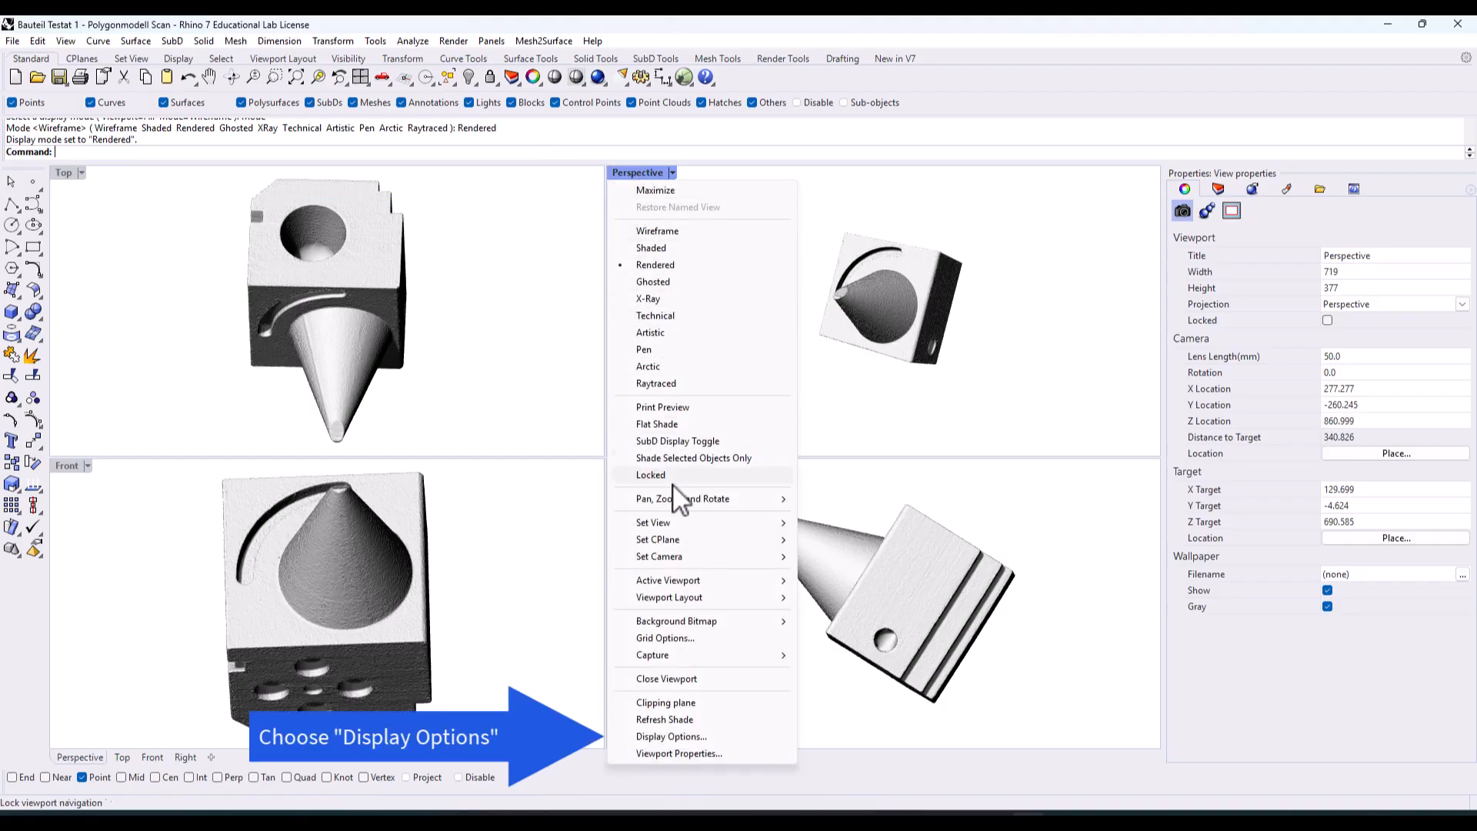
left_click(691, 734)
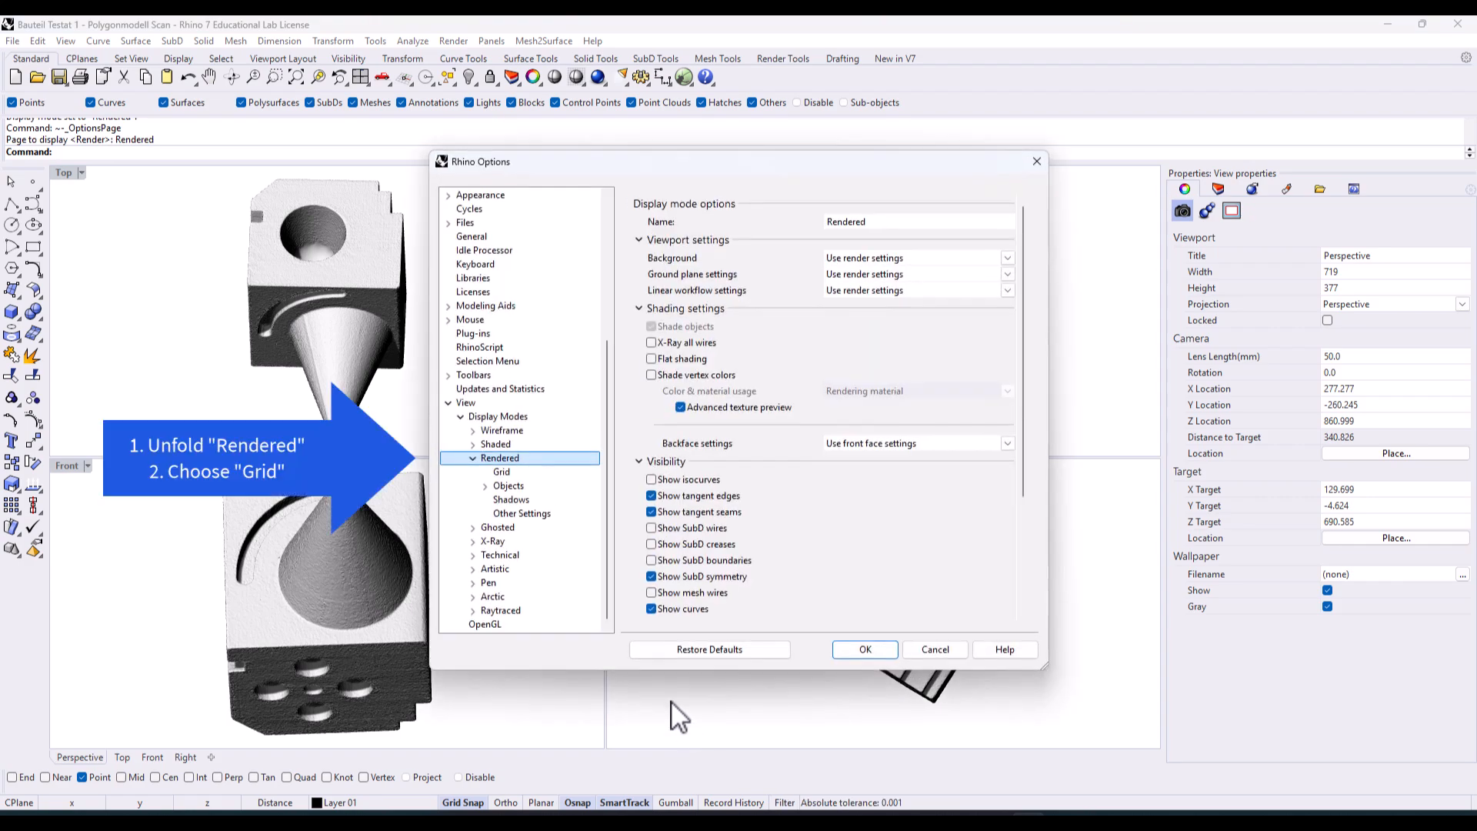
left_click(504, 472)
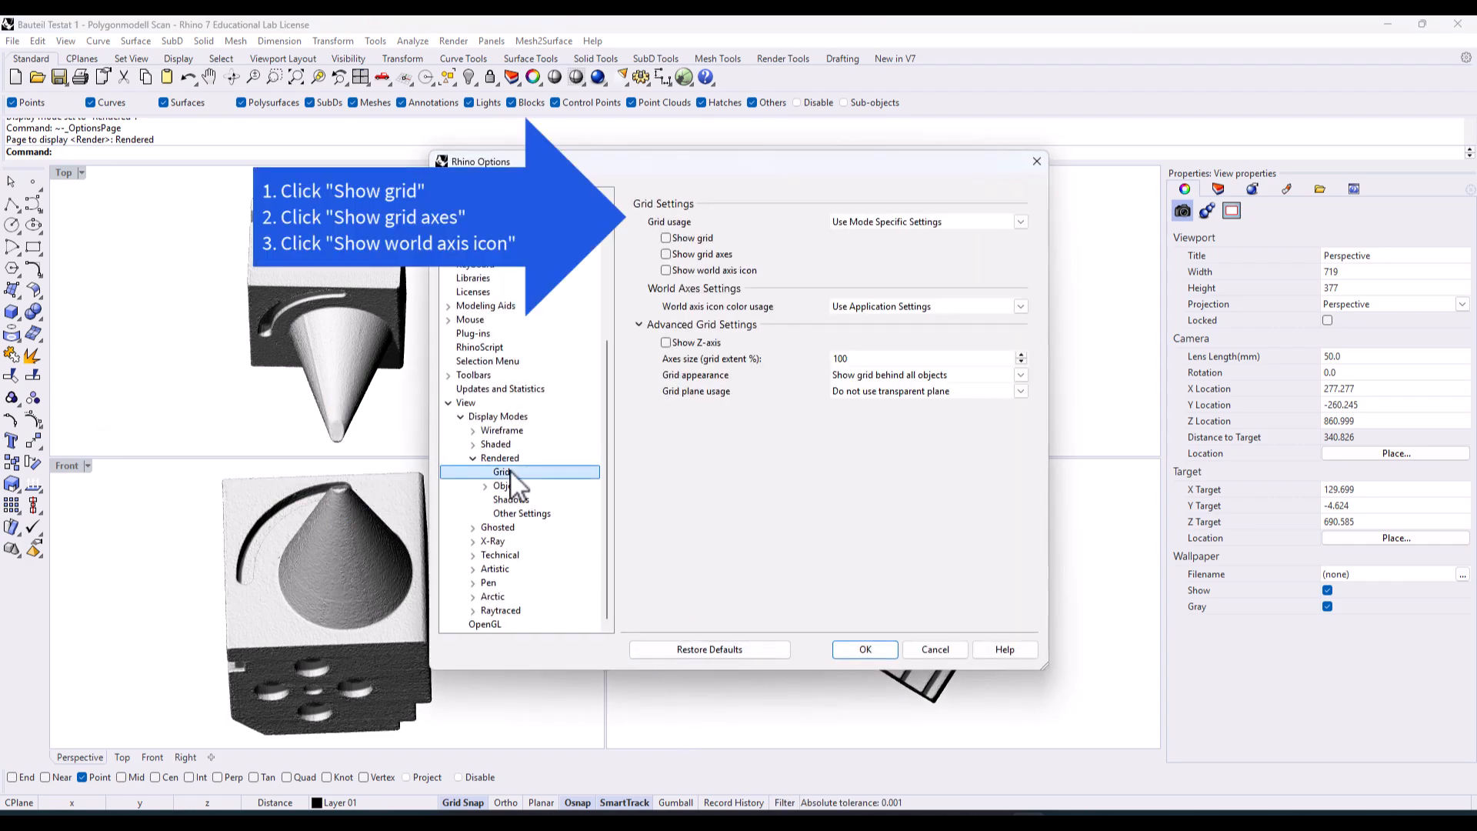
left_click(668, 238)
left_click(667, 254)
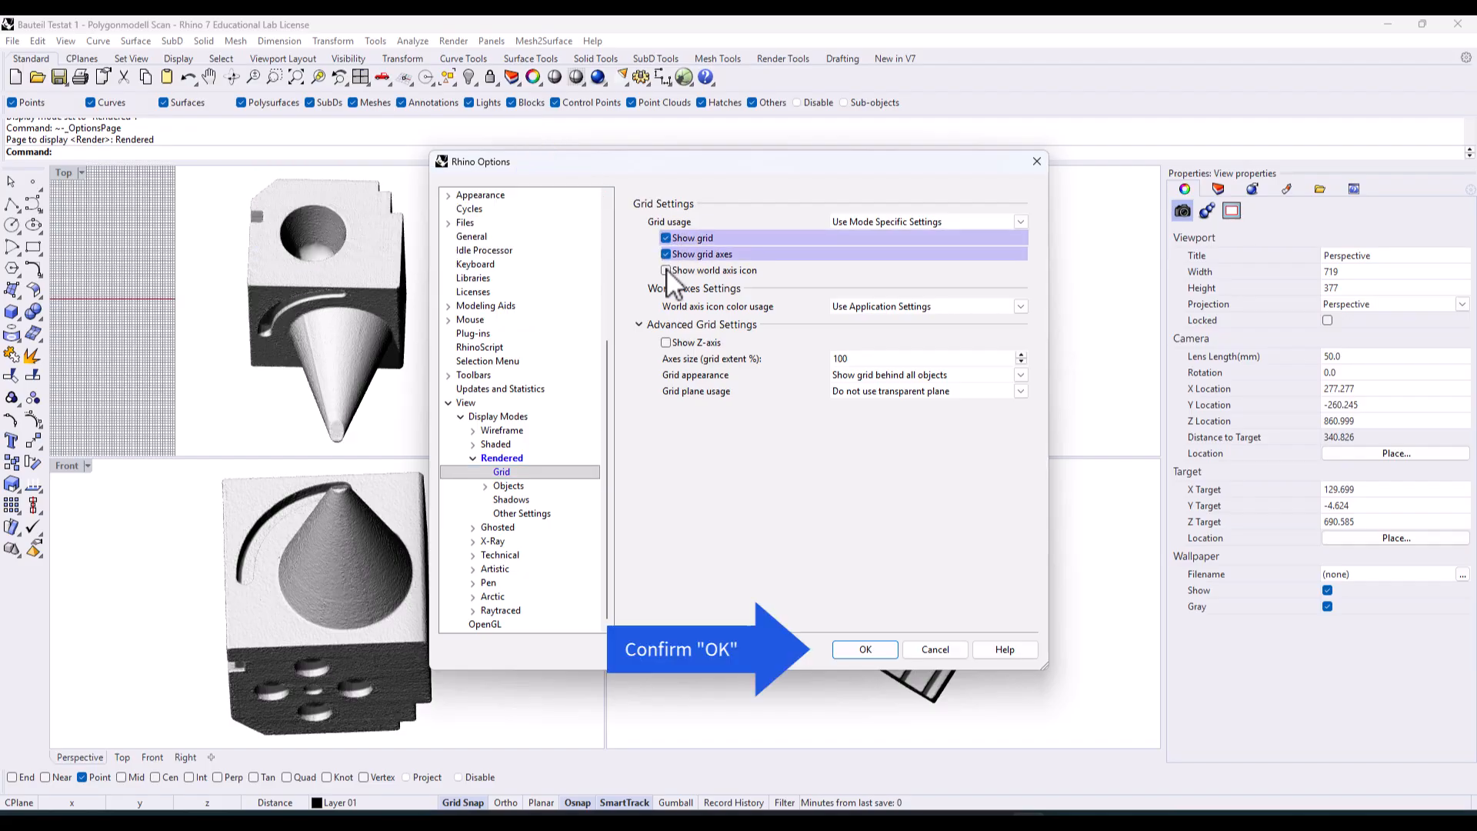
left_click(667, 270)
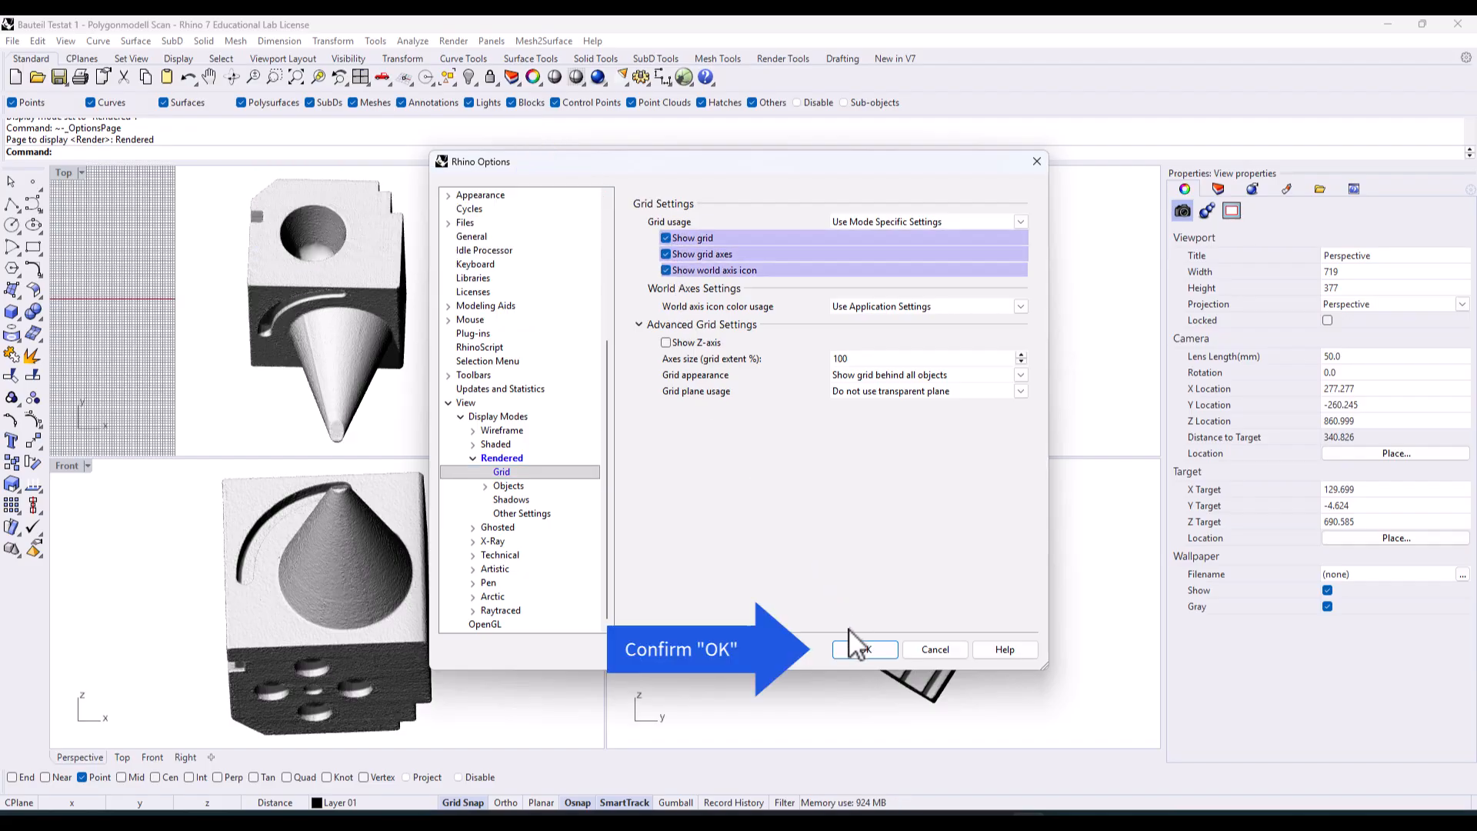
left_click(862, 648)
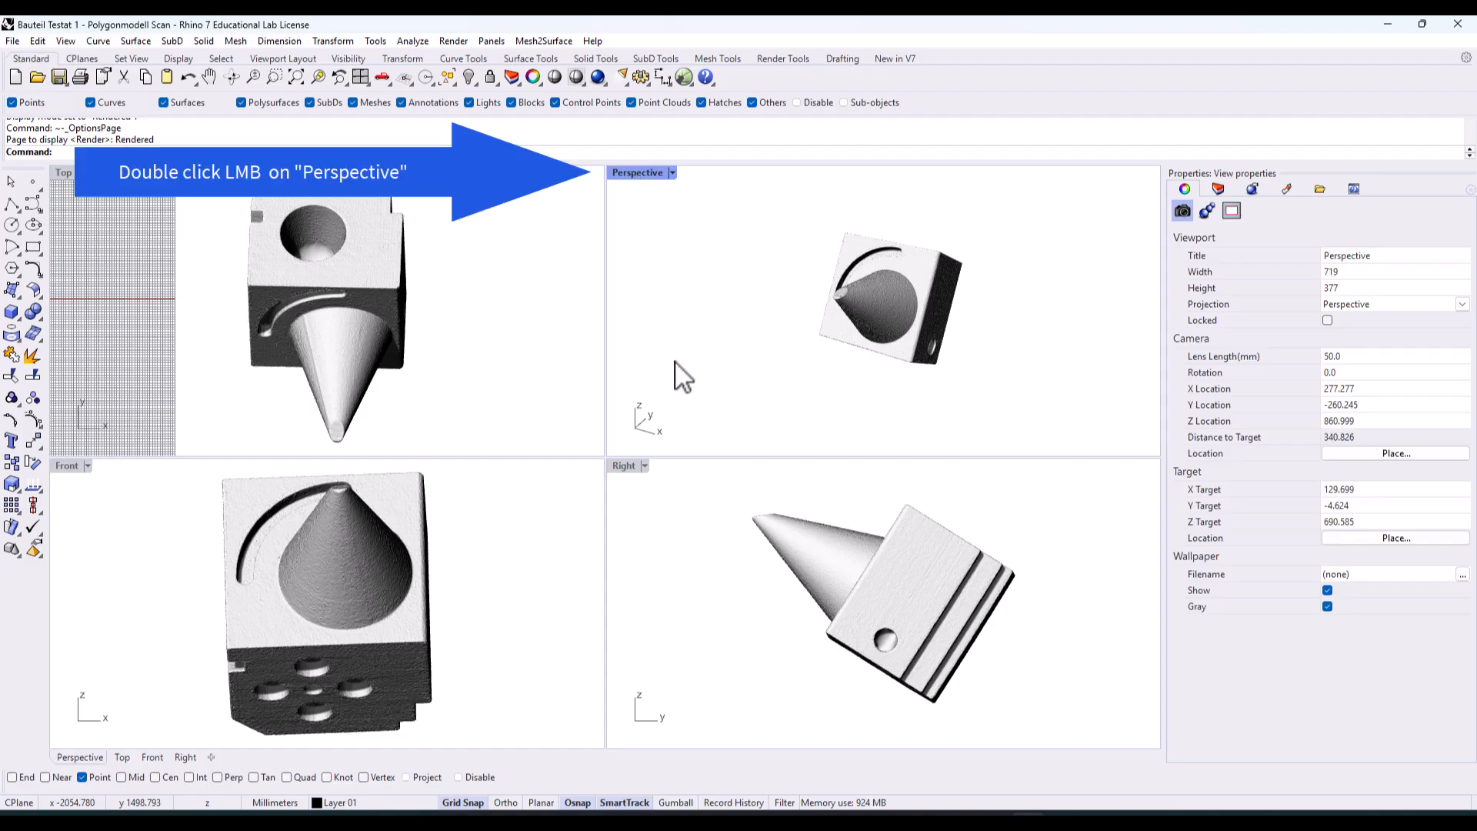
Maximize the Perspective viewport so the mesh and grid are both in view, and turn on the Gumball
double_click(636, 173)
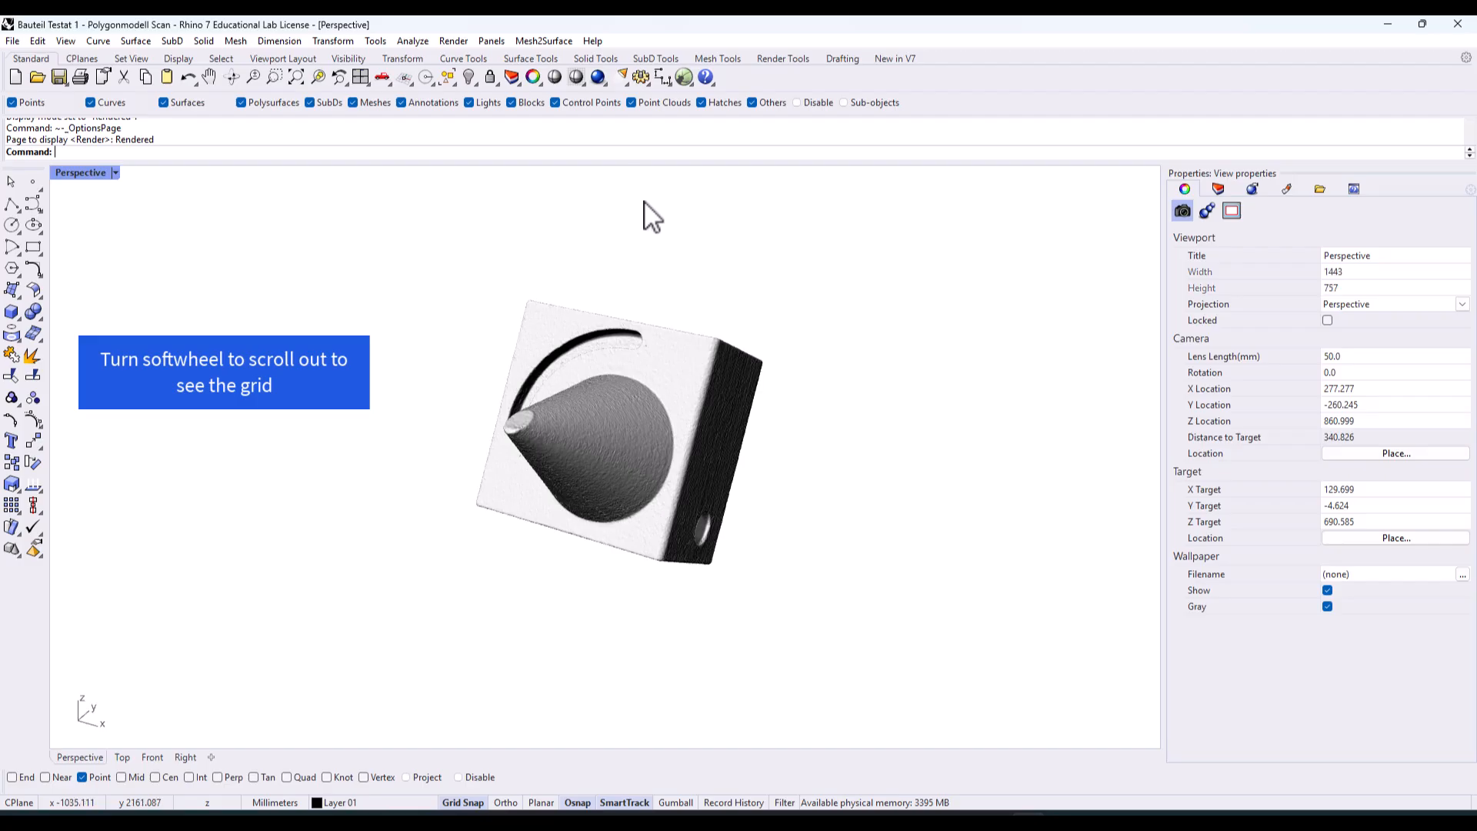
scroll(676, 360, "down", 2)
scroll(675, 360, "down", 3)
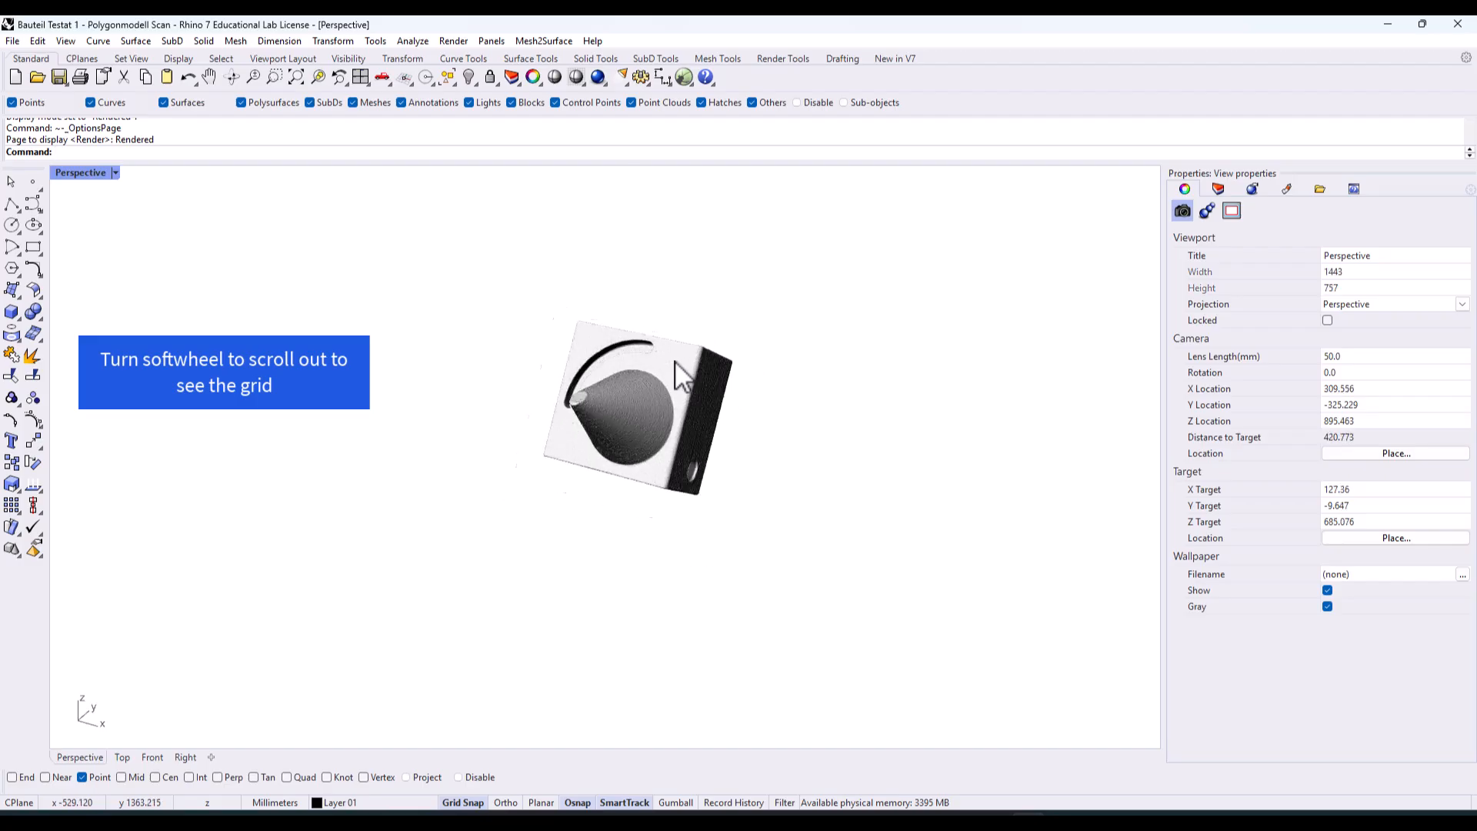
scroll(675, 360, "down", 5)
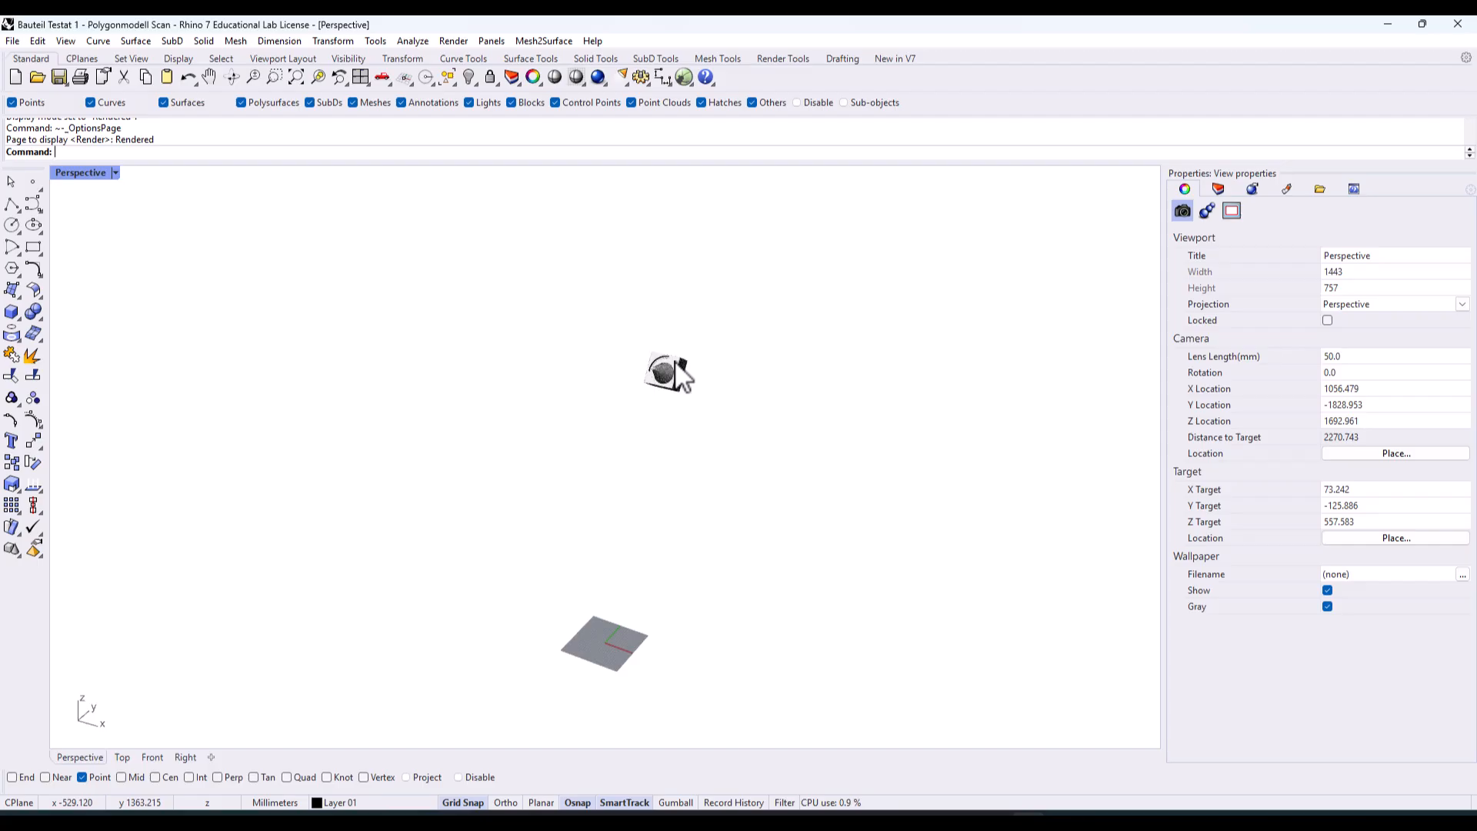
left_click(669, 373)
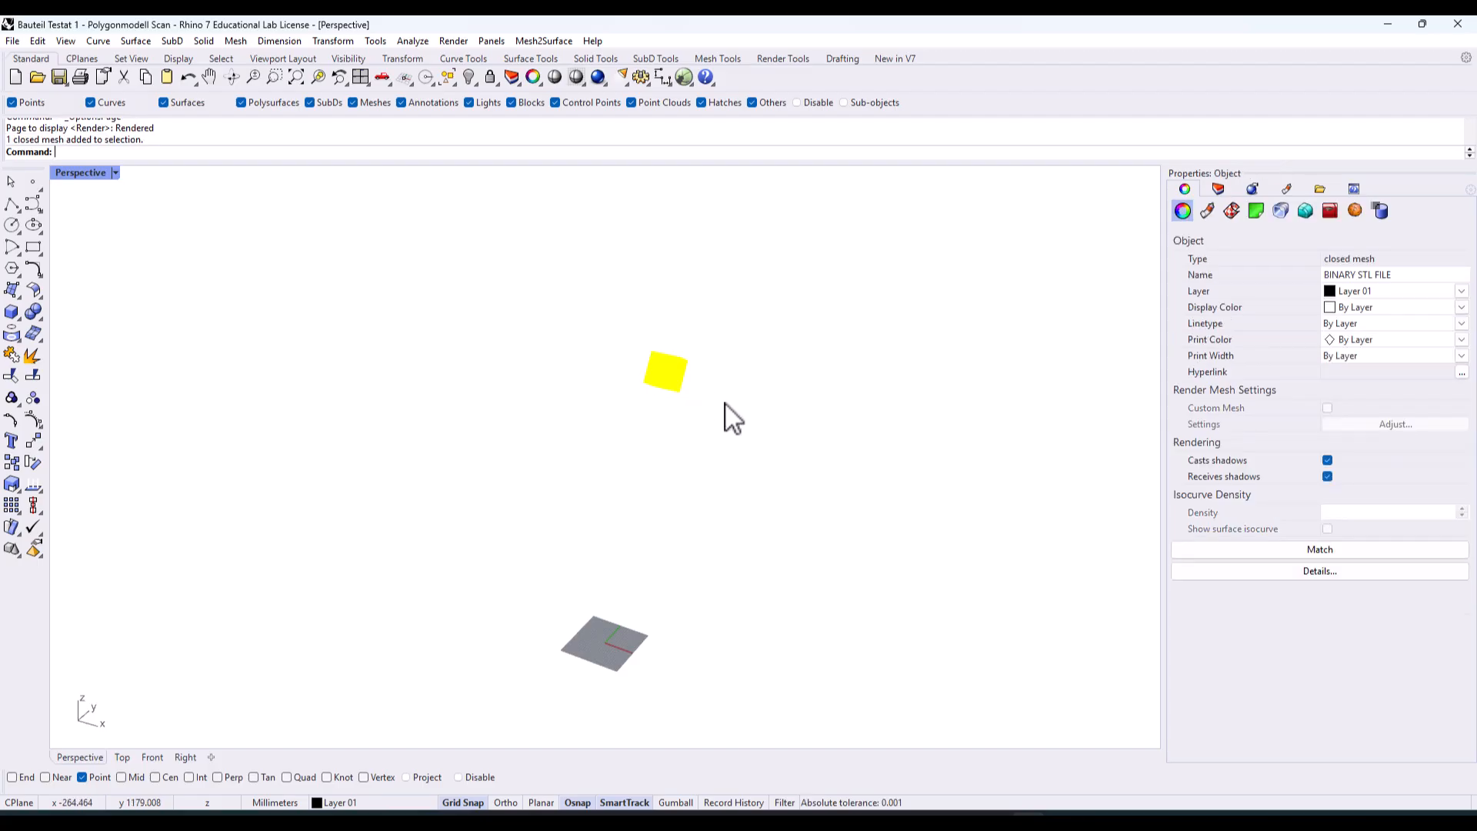
key("Escape")
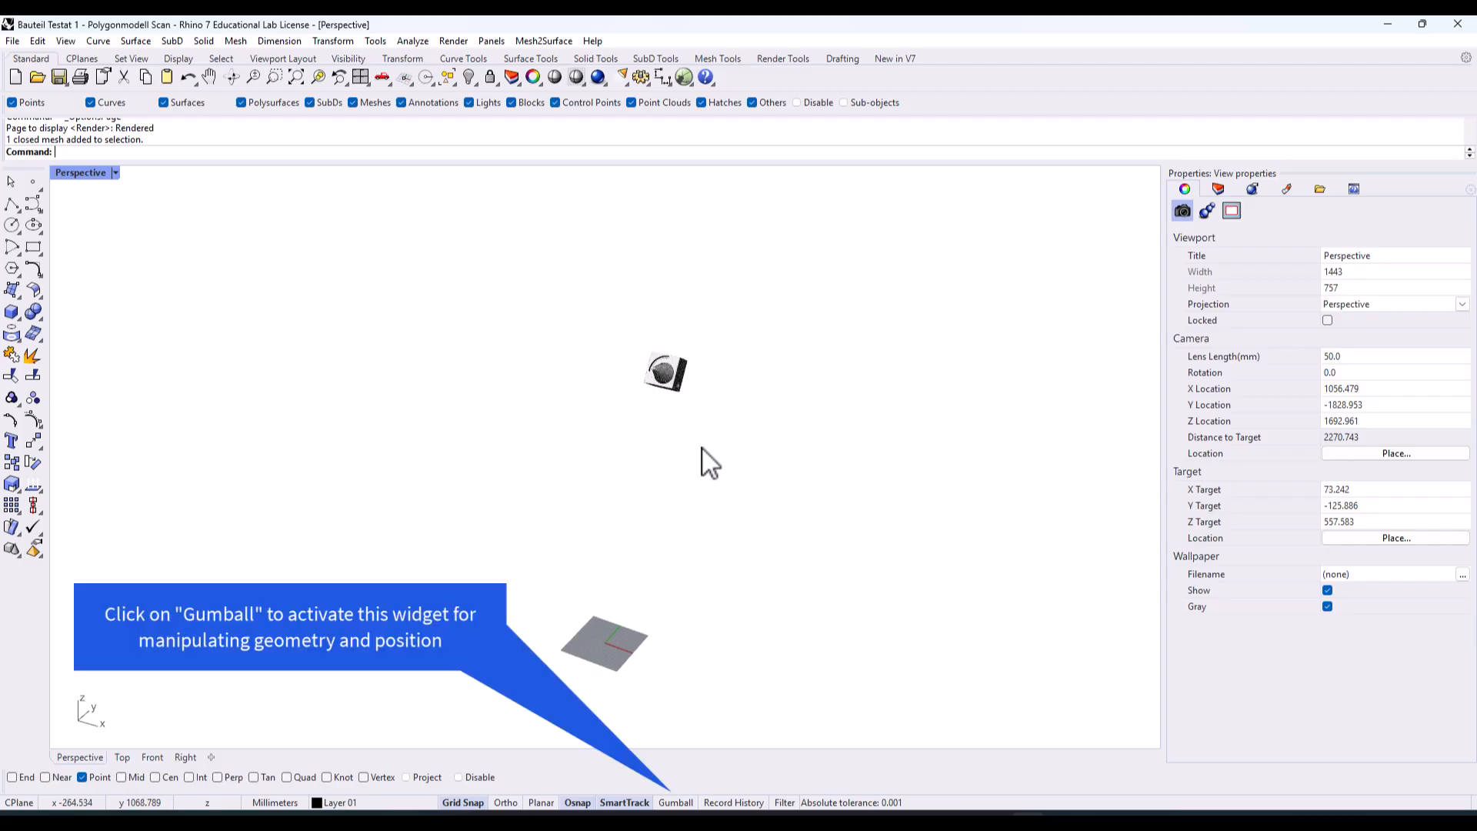
left_click(675, 802)
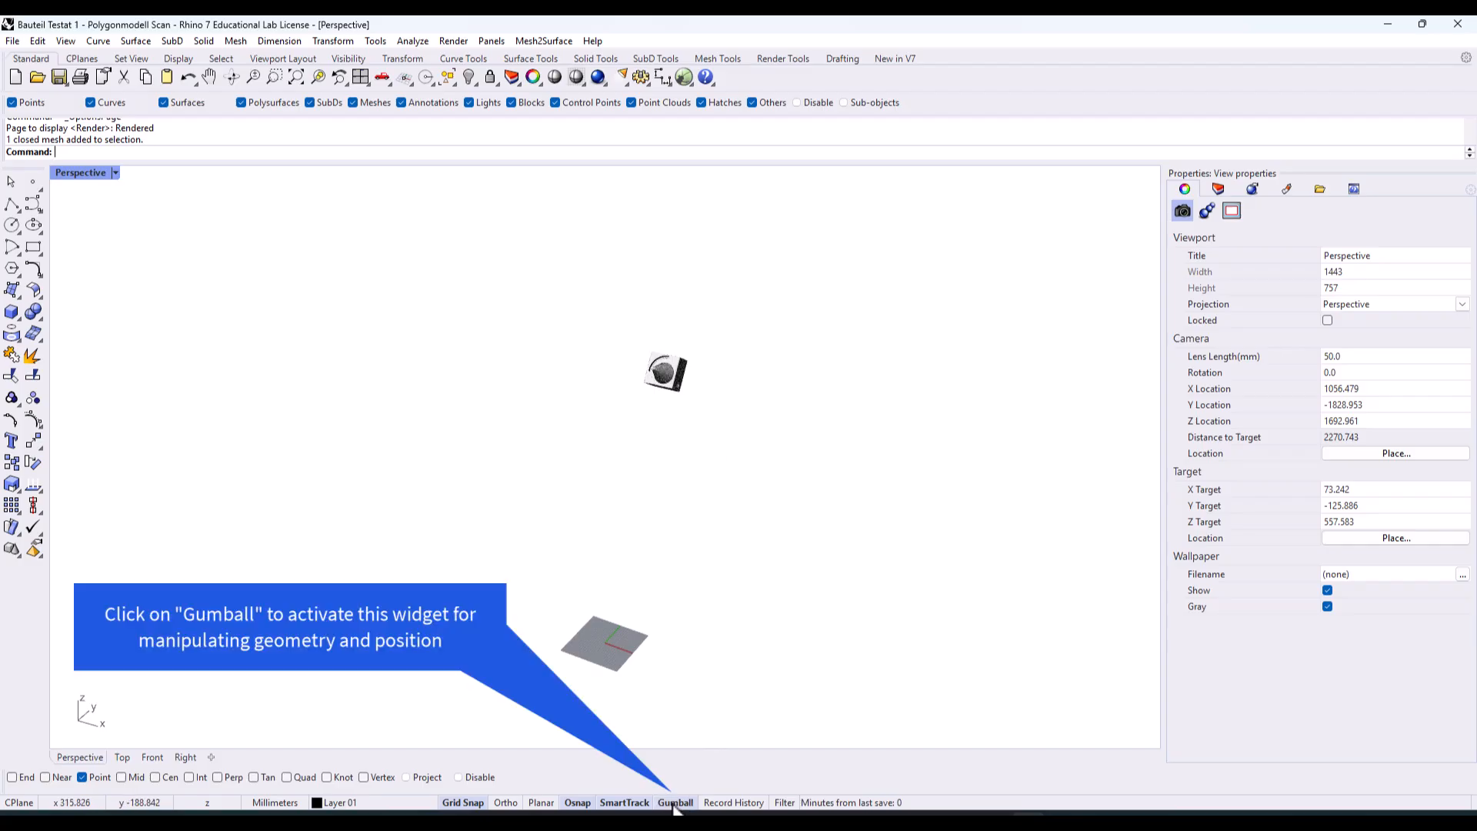
Move the mesh about 654 mm down the z-axis to grid level and along the negative x-axis onto the grid
left_click(668, 378)
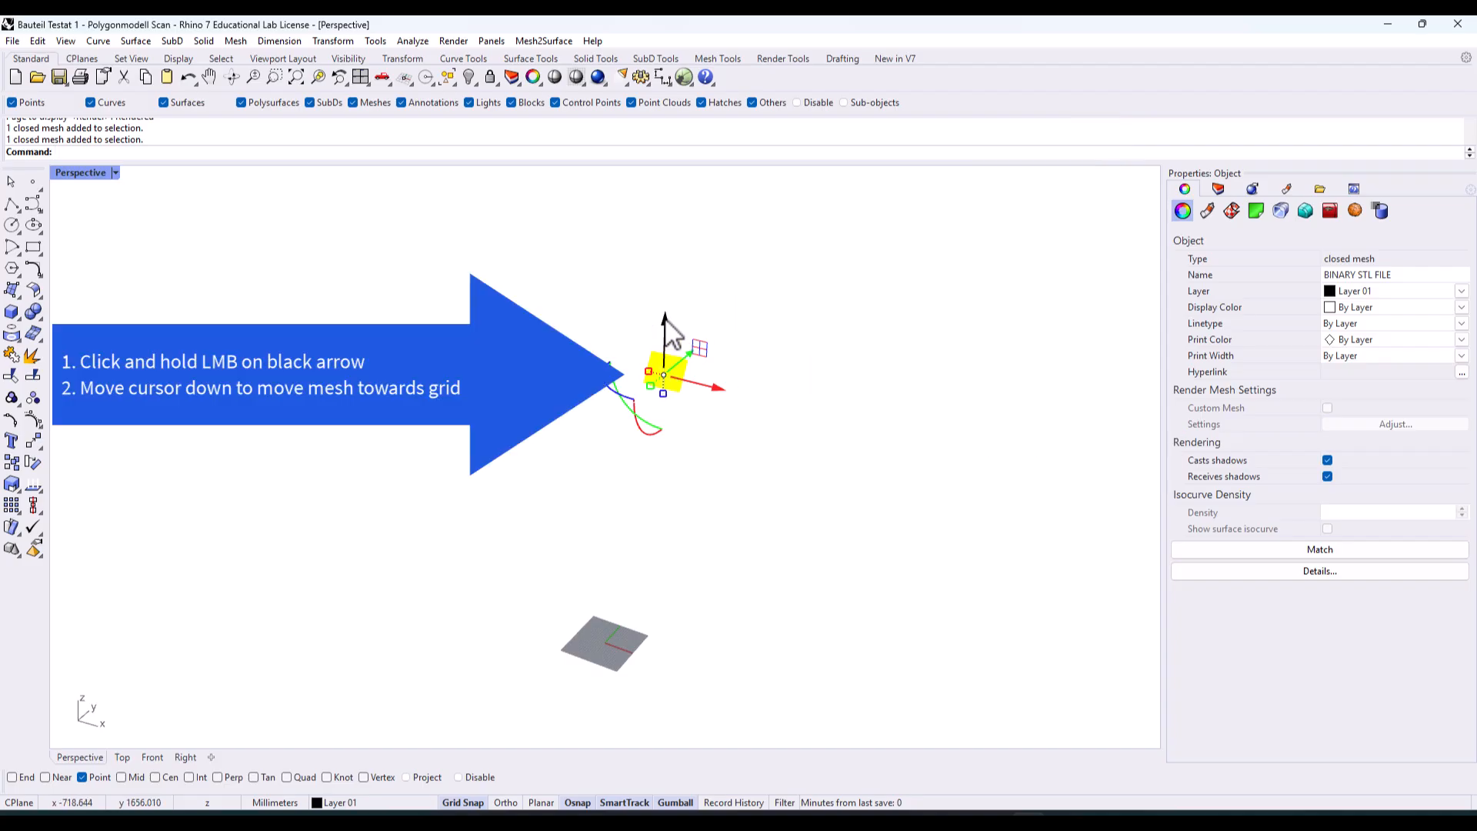
left_click_drag(666, 331, 656, 614)
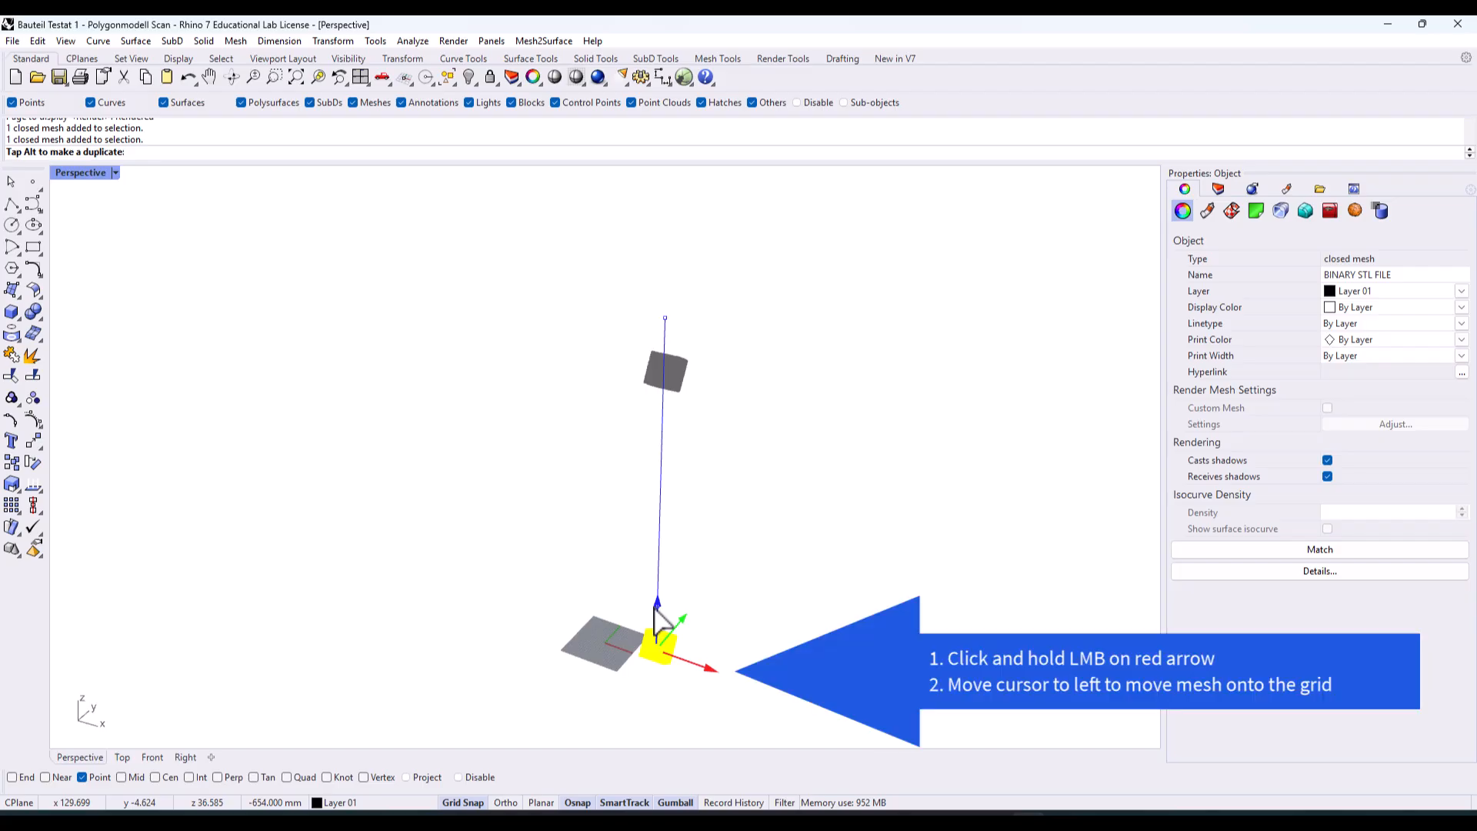
left_click_drag(654, 608, 654, 608)
left_click_drag(711, 670, 680, 653)
left_click(690, 538)
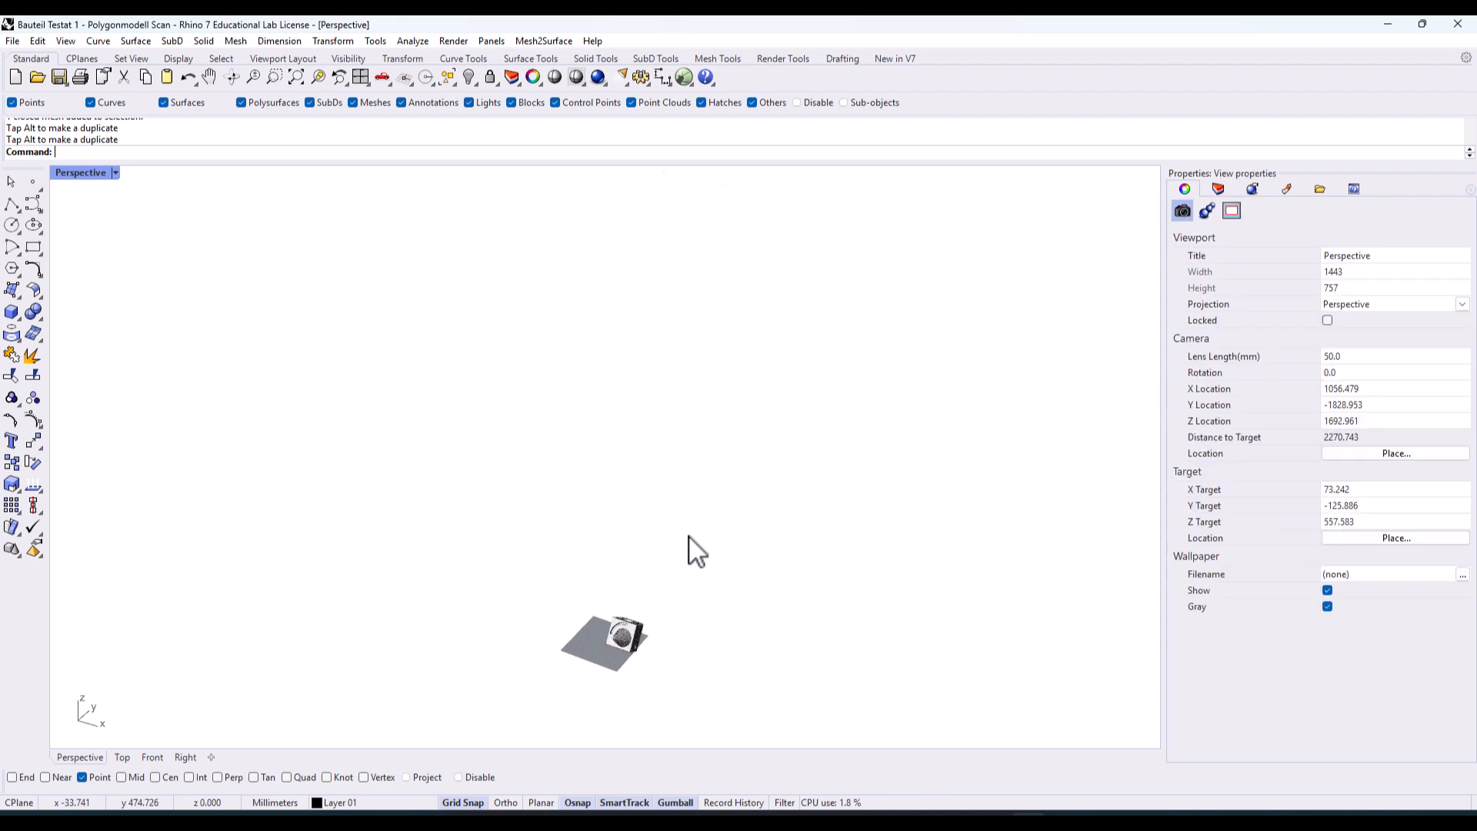
Rotate the mesh freehand about the x-axis with the Gumball until the cone points upward, and deselect it
left_click(297, 77)
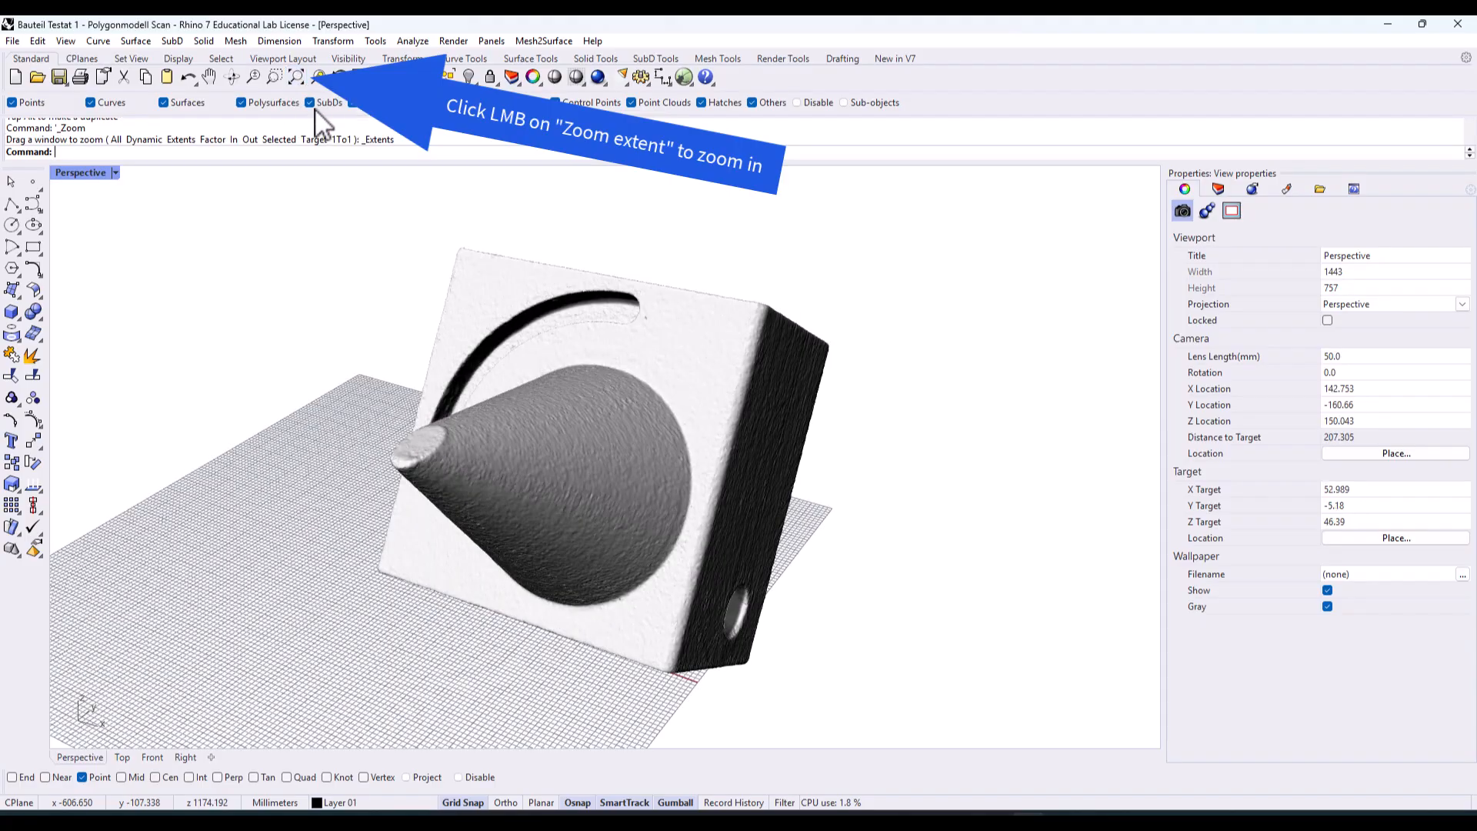
left_click(594, 442)
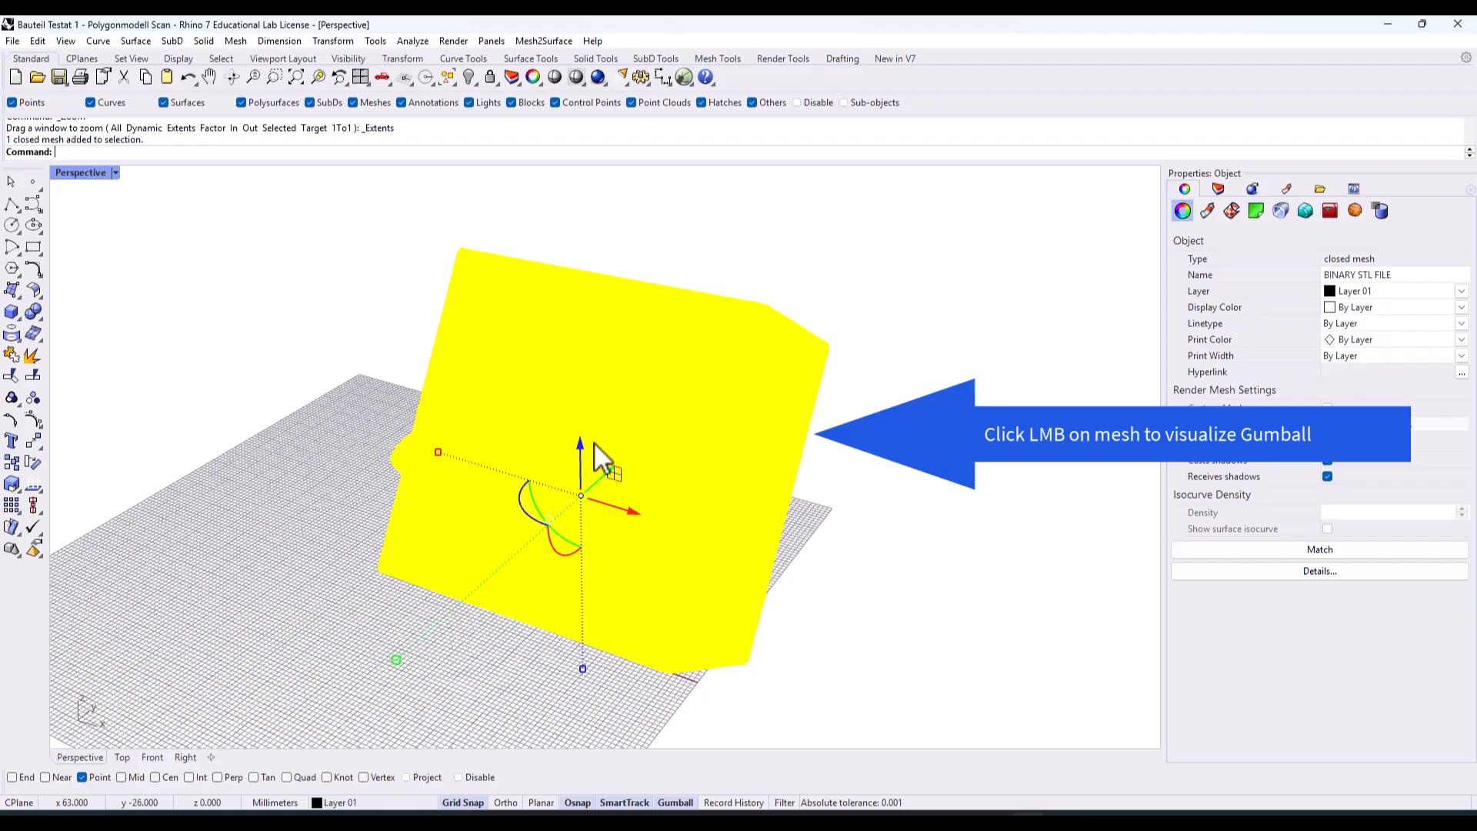
left_click_drag(566, 553, 848, 366)
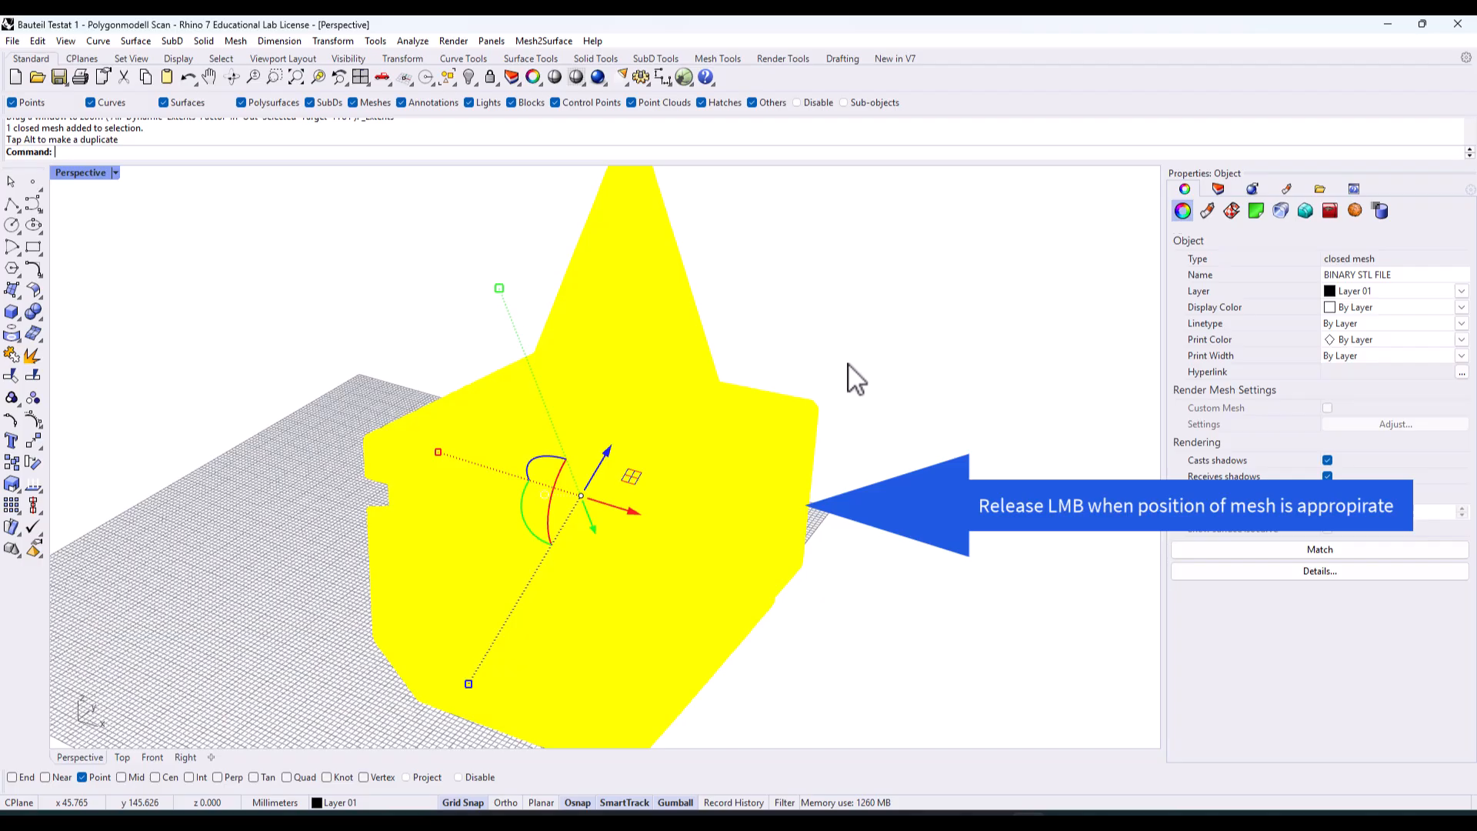
left_click(848, 366)
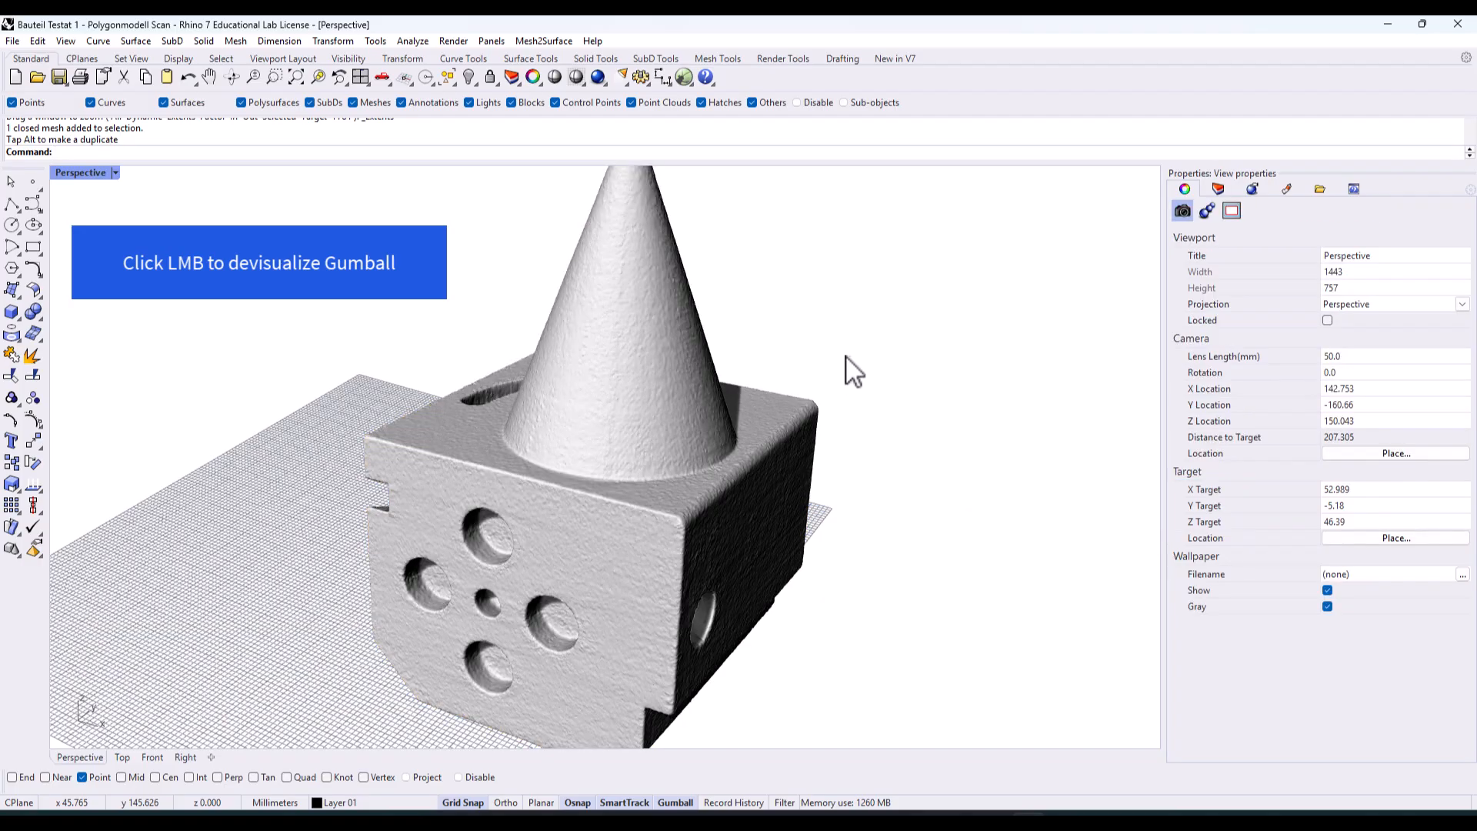
Shift the upright mesh along the positive y-axis and slightly along the x-axis with the Gumball, and deselect it
scroll(718, 377, "down", 4)
scroll(718, 377, "down", 2)
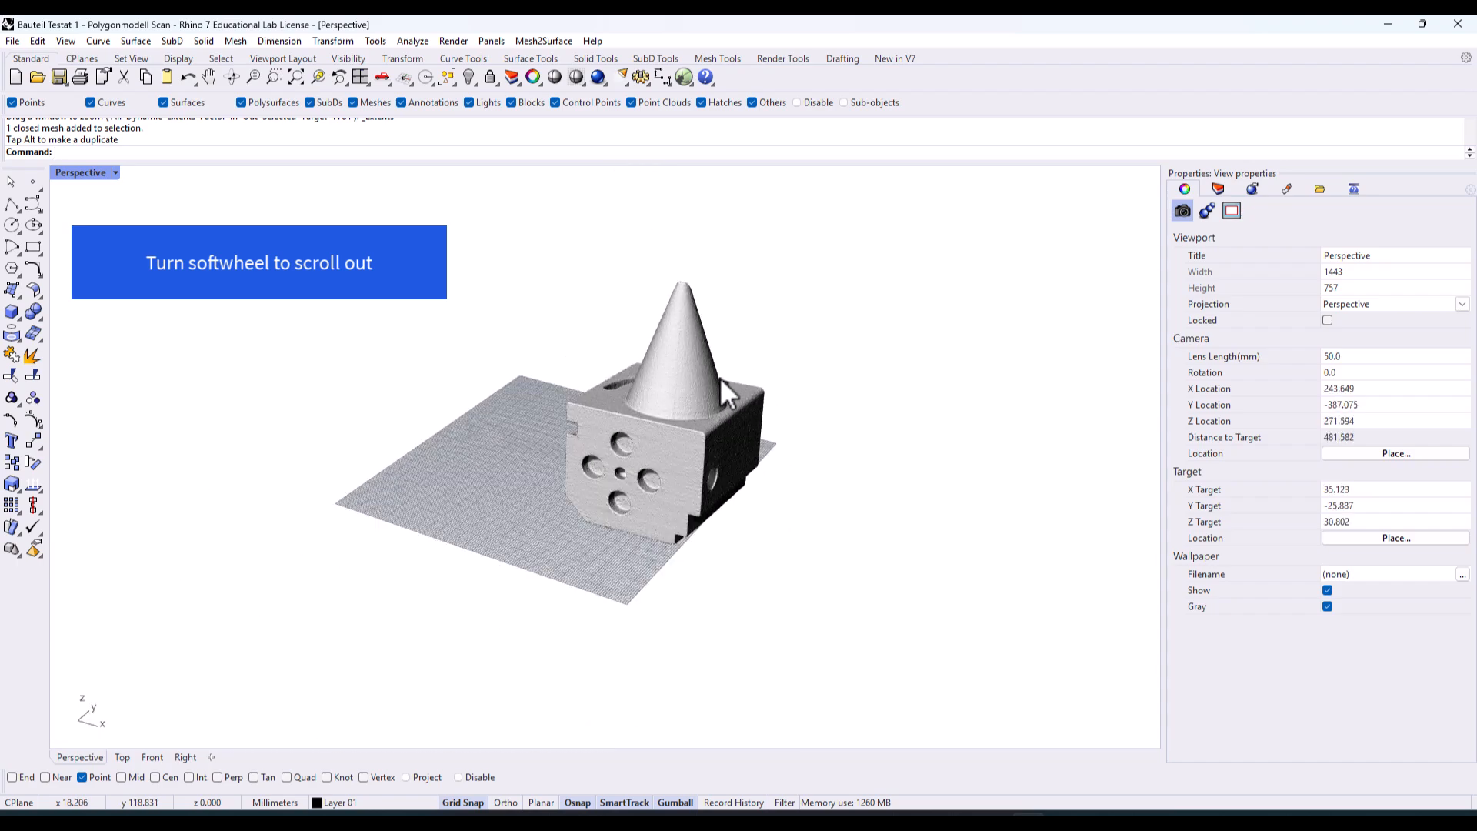
left_click(666, 435)
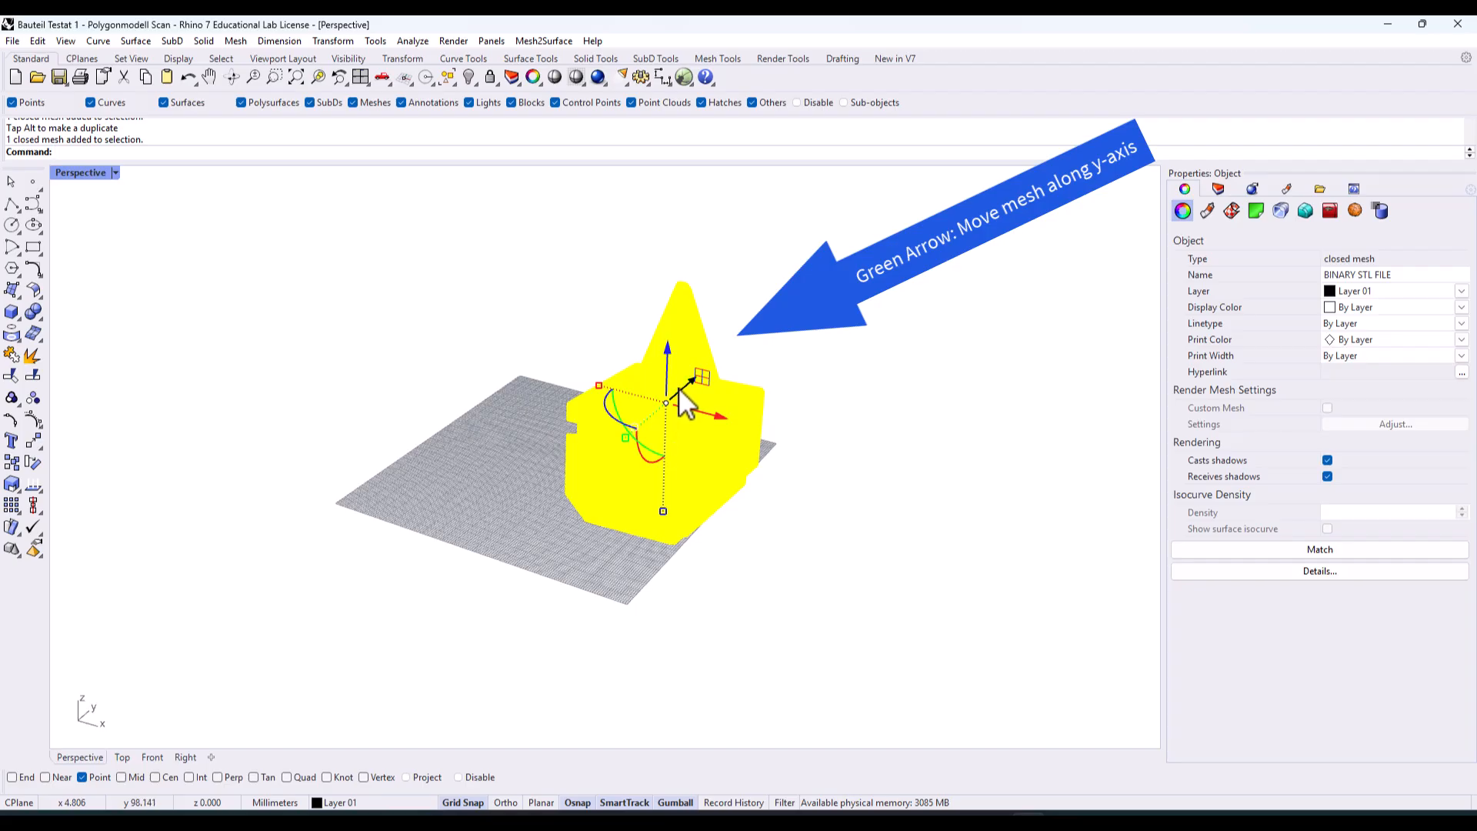
left_click_drag(682, 386, 709, 373)
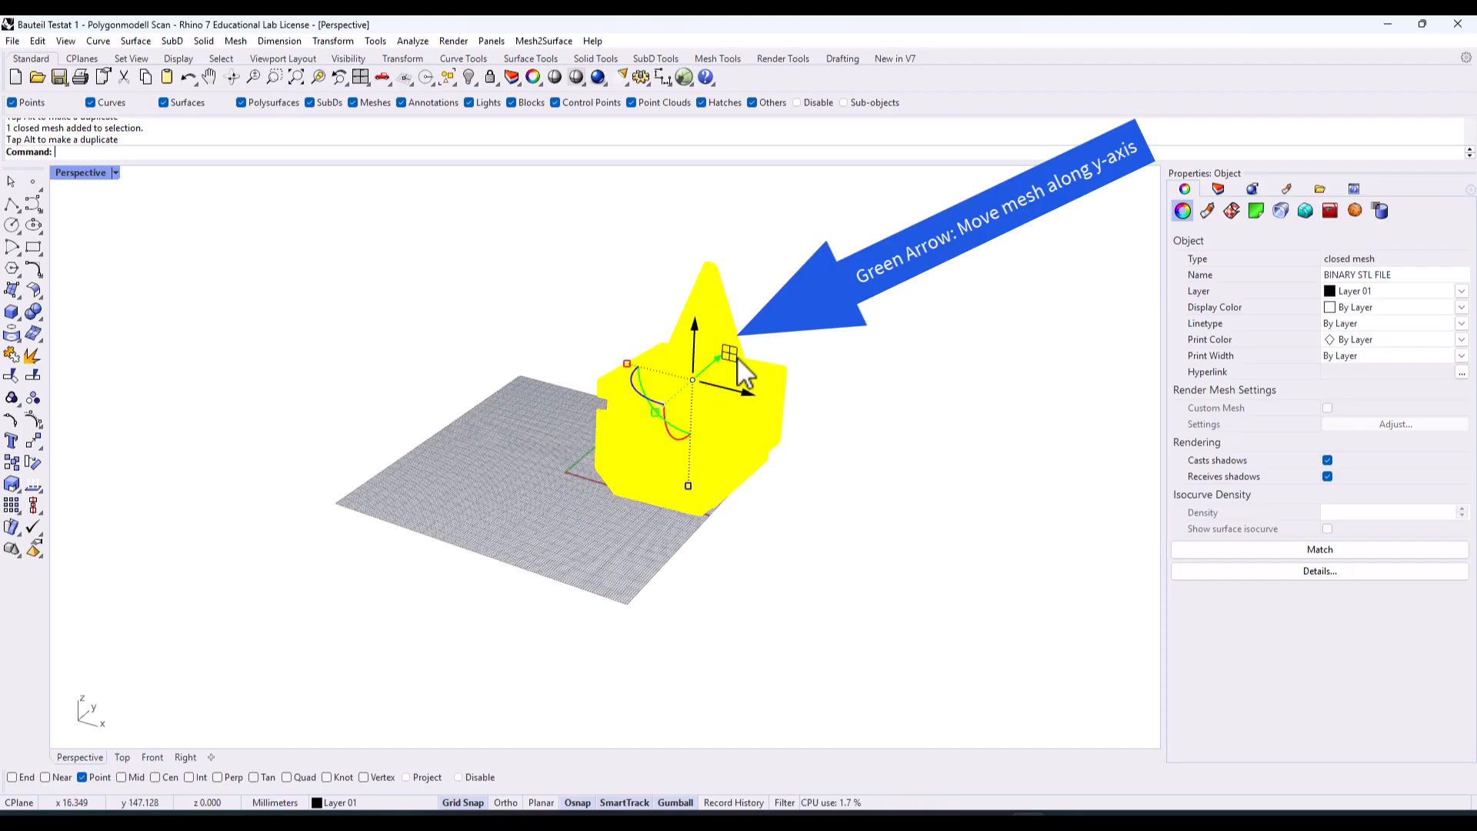
left_click_drag(721, 374, 728, 369)
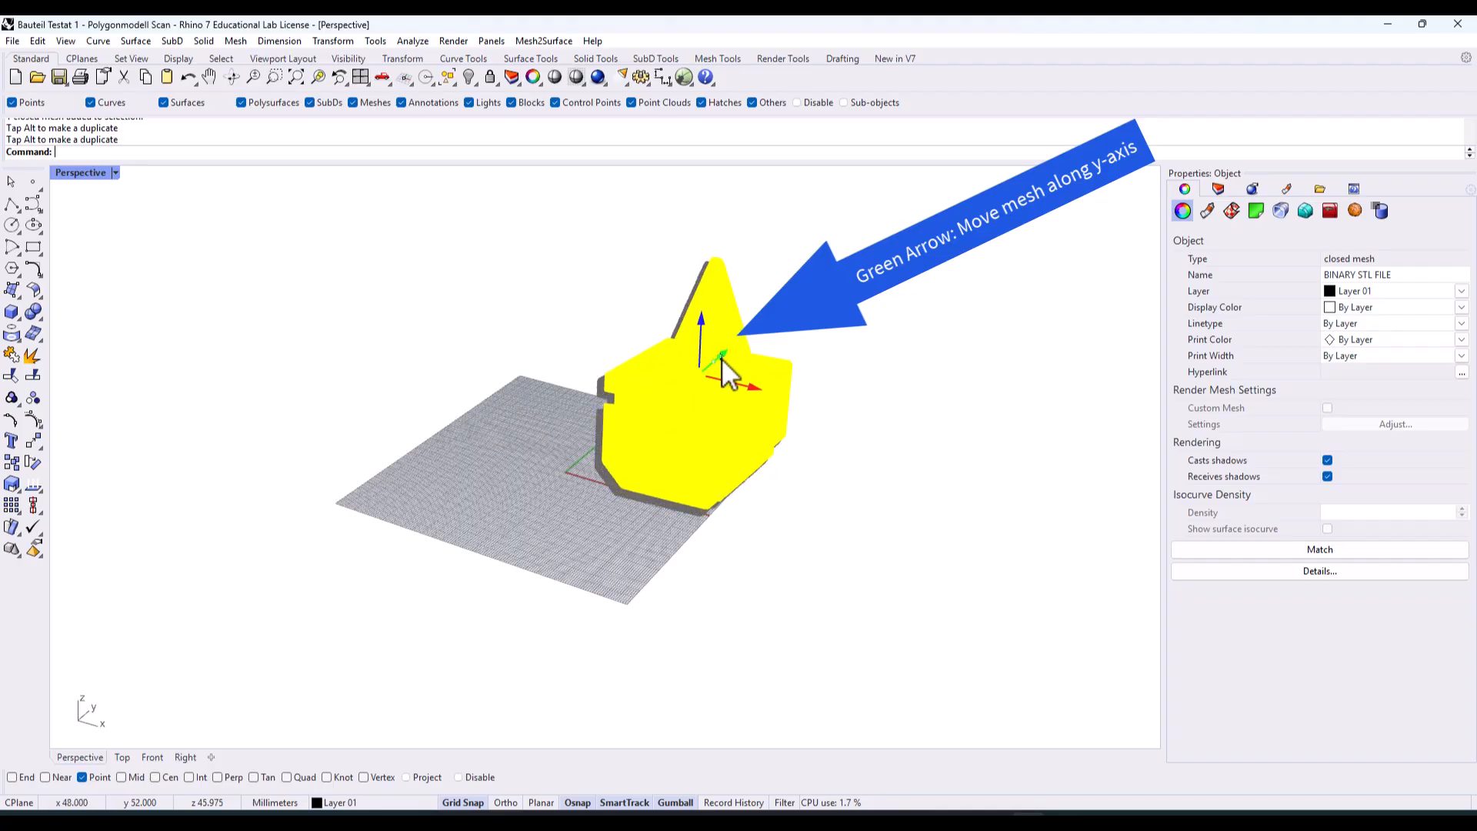
left_click_drag(731, 385, 737, 387)
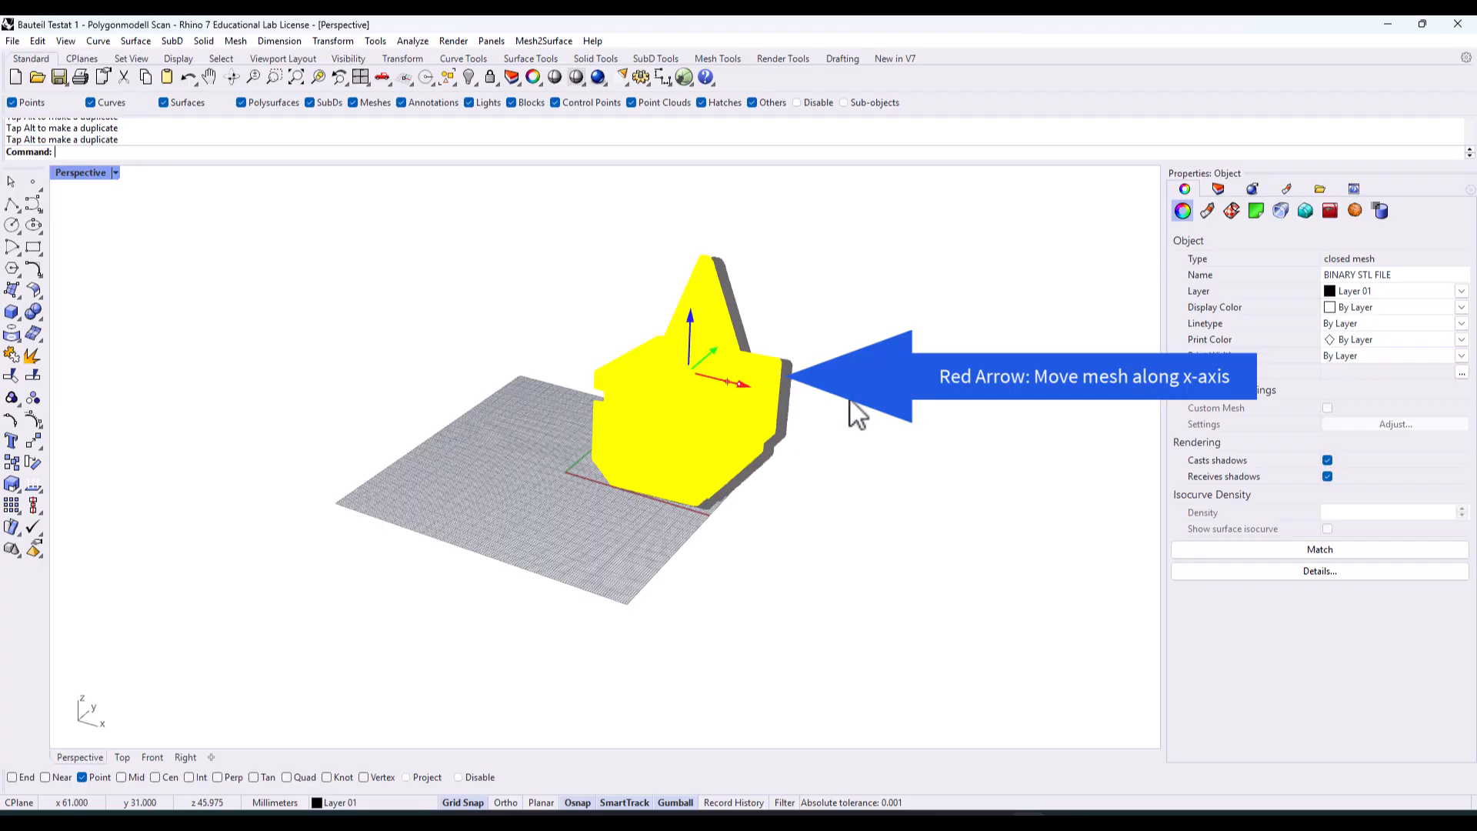
left_click(849, 400)
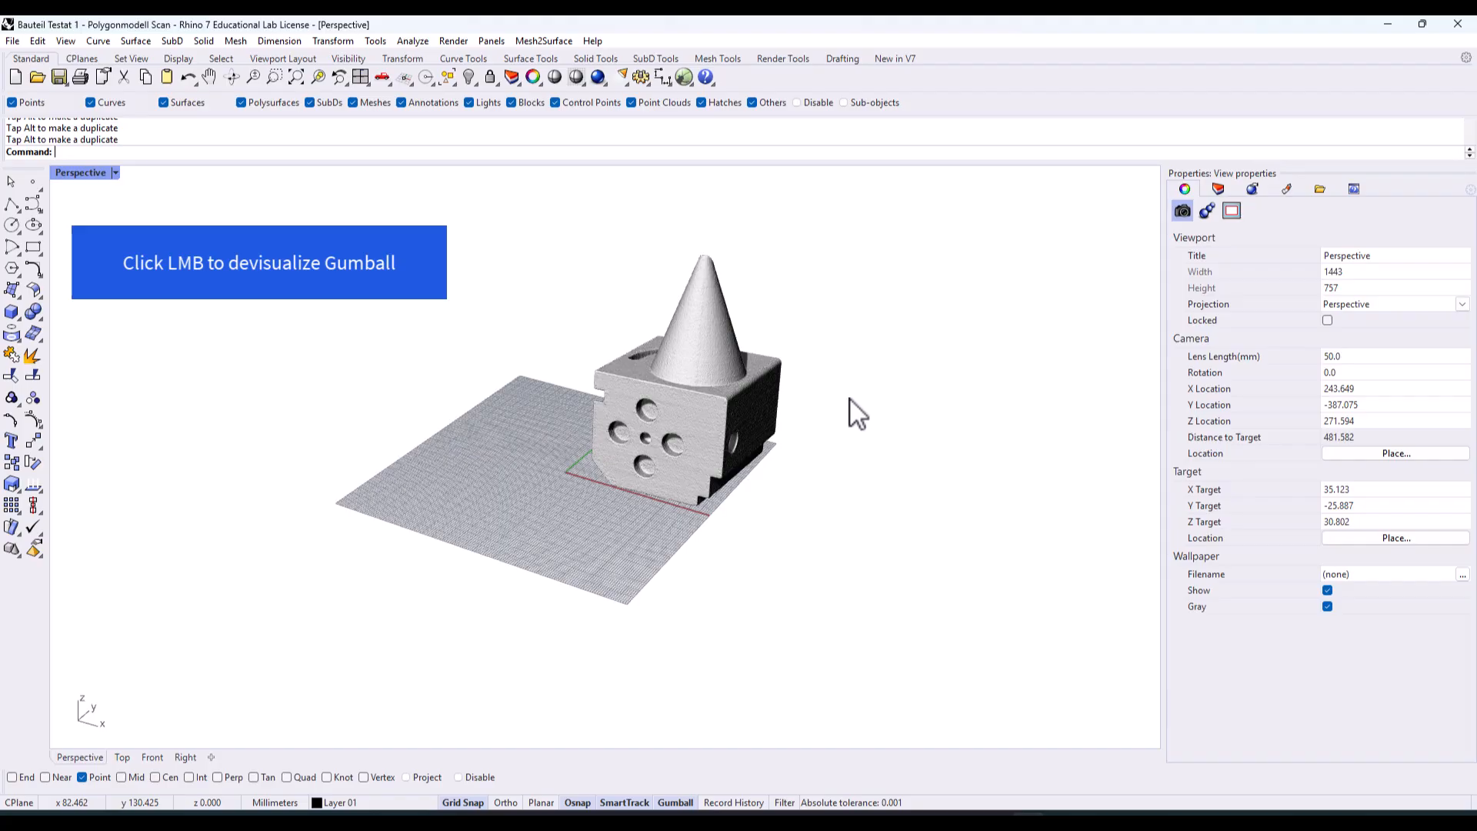
In the maximized Top view, rotate the mesh by -1° about the z-axis and move it along x and y to meet the grid axes
double_click(78, 177)
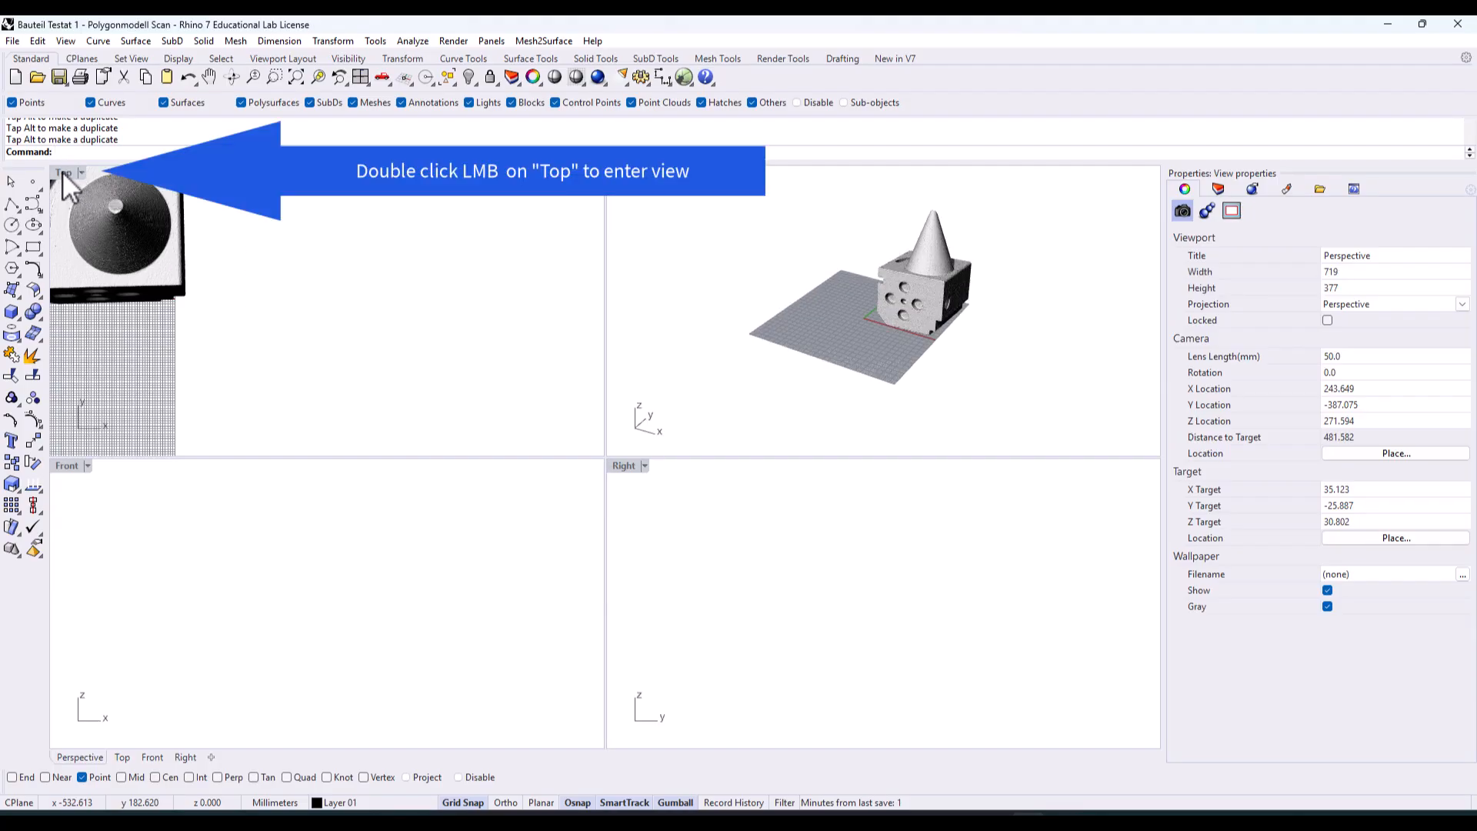
double_click(62, 172)
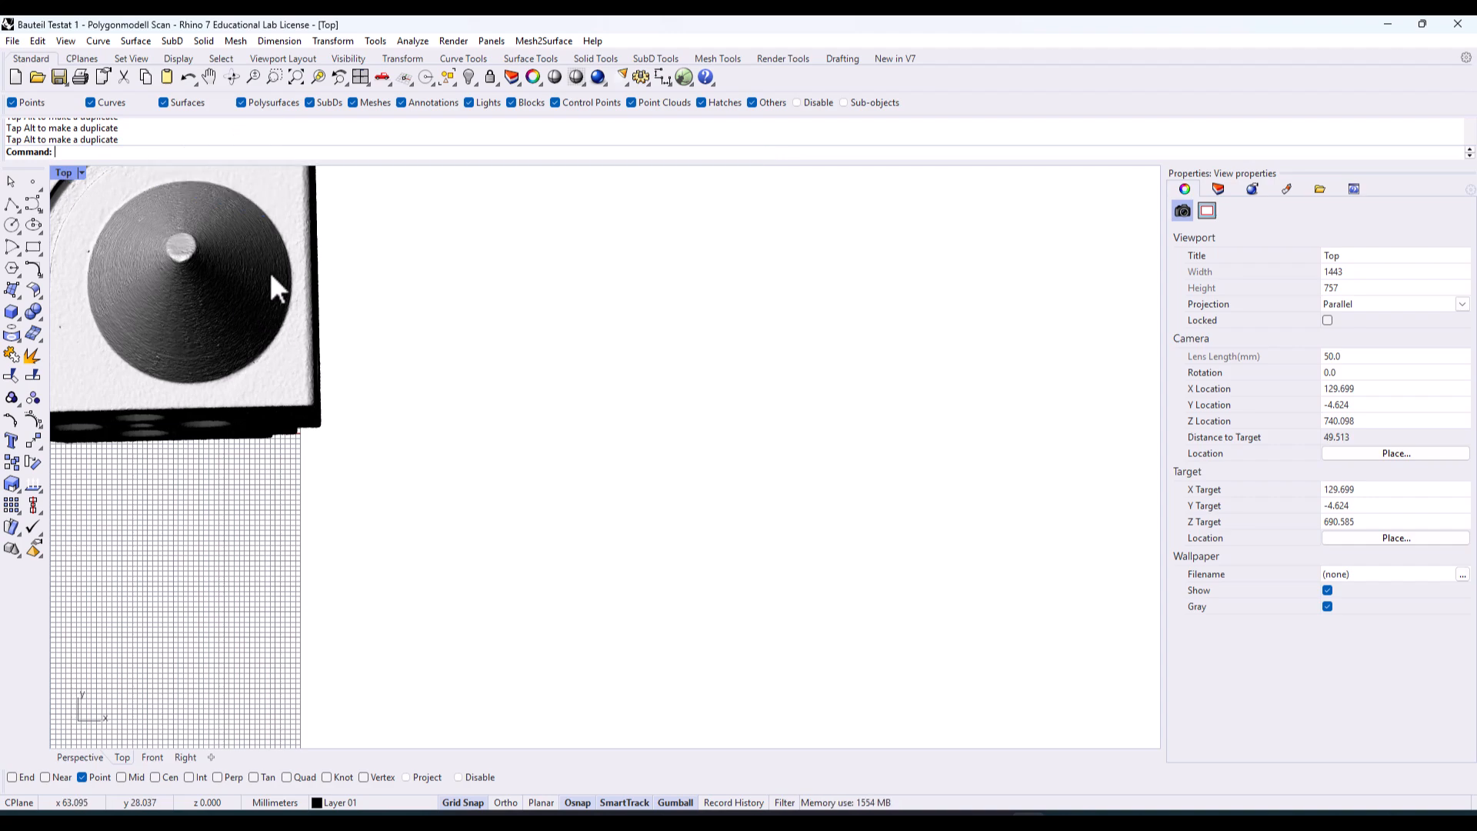
left_click(294, 80)
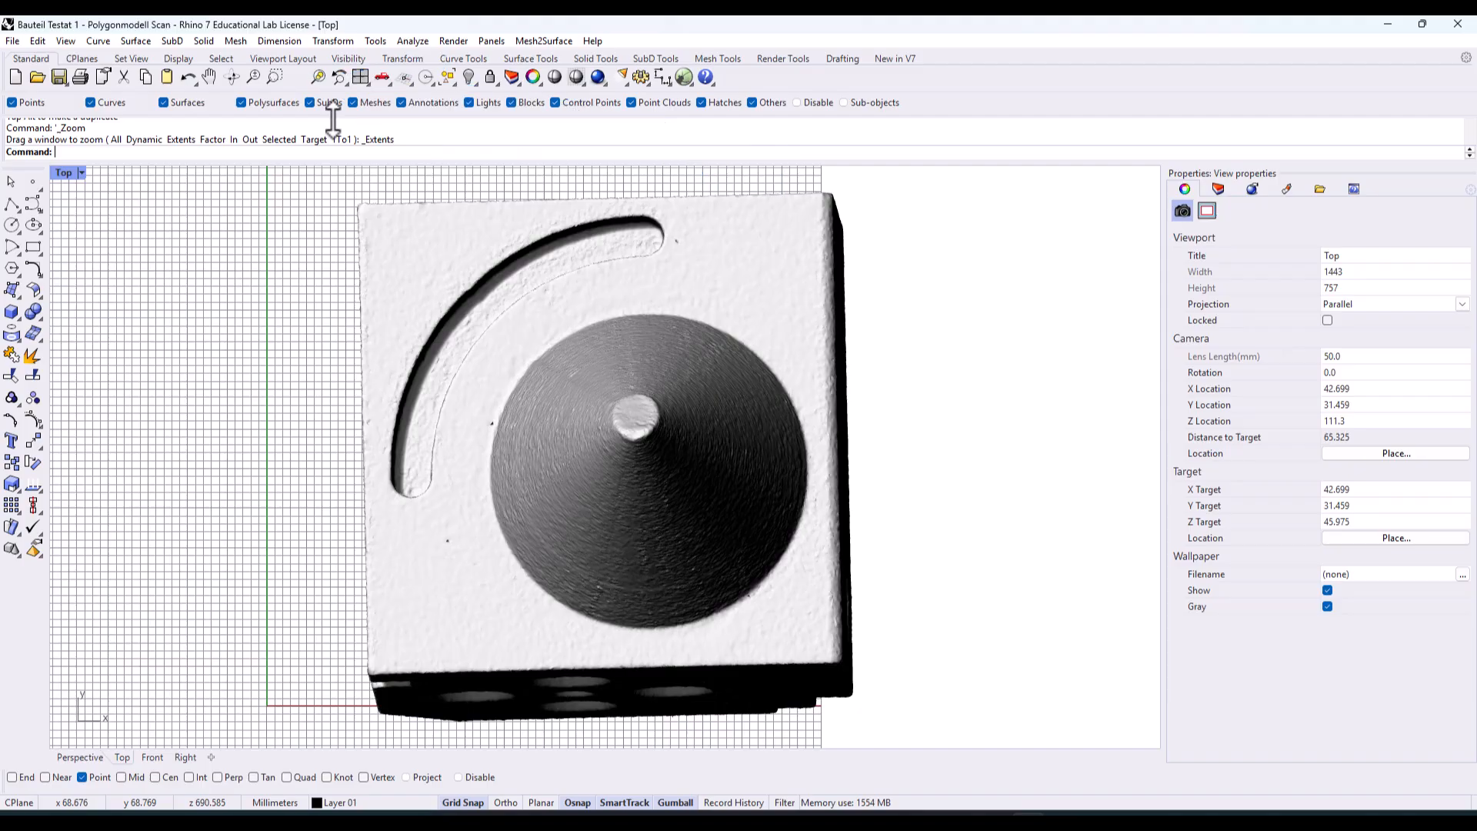
scroll(478, 362, "down", 5)
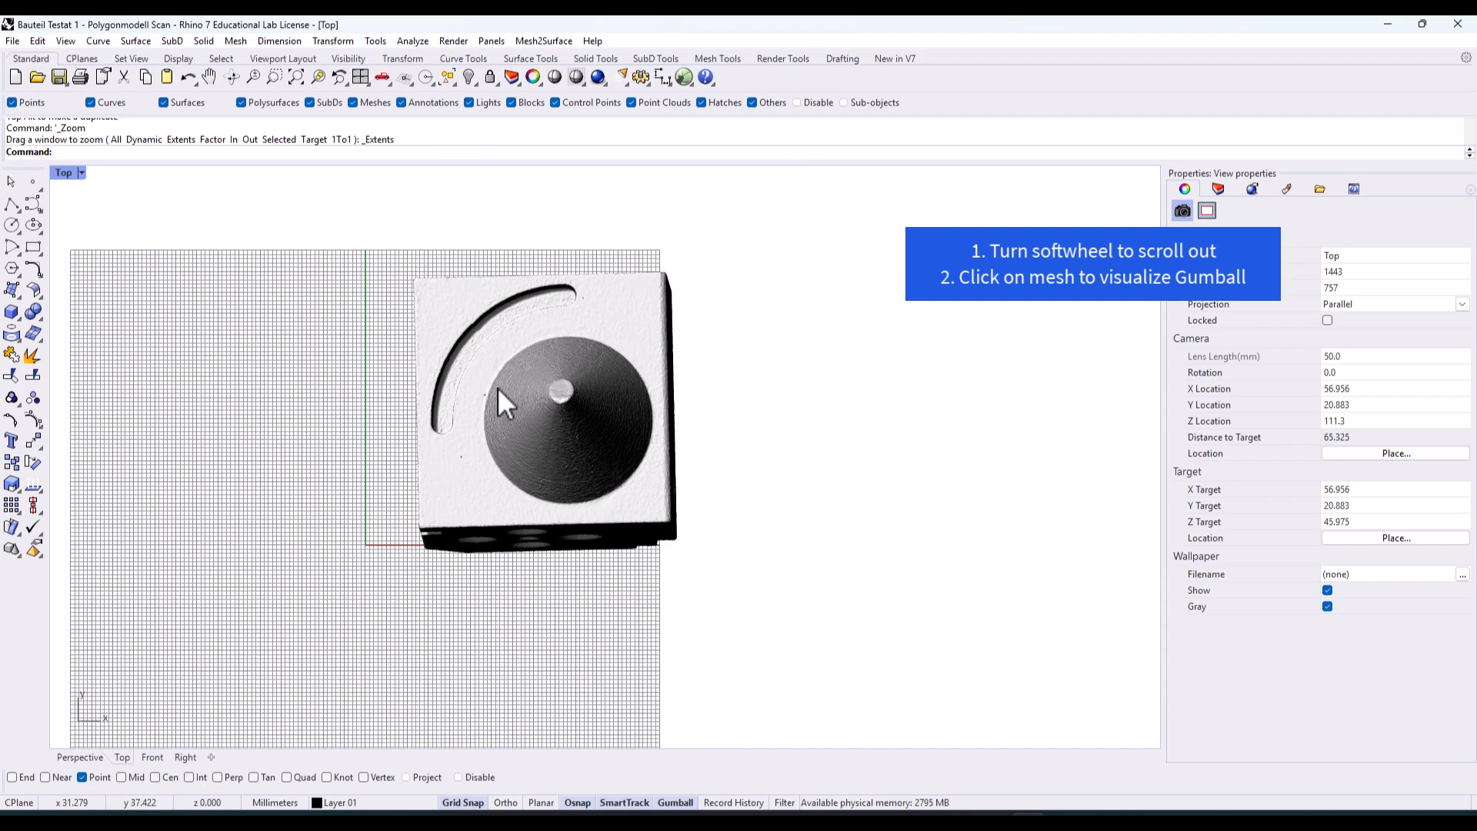
left_click(499, 396)
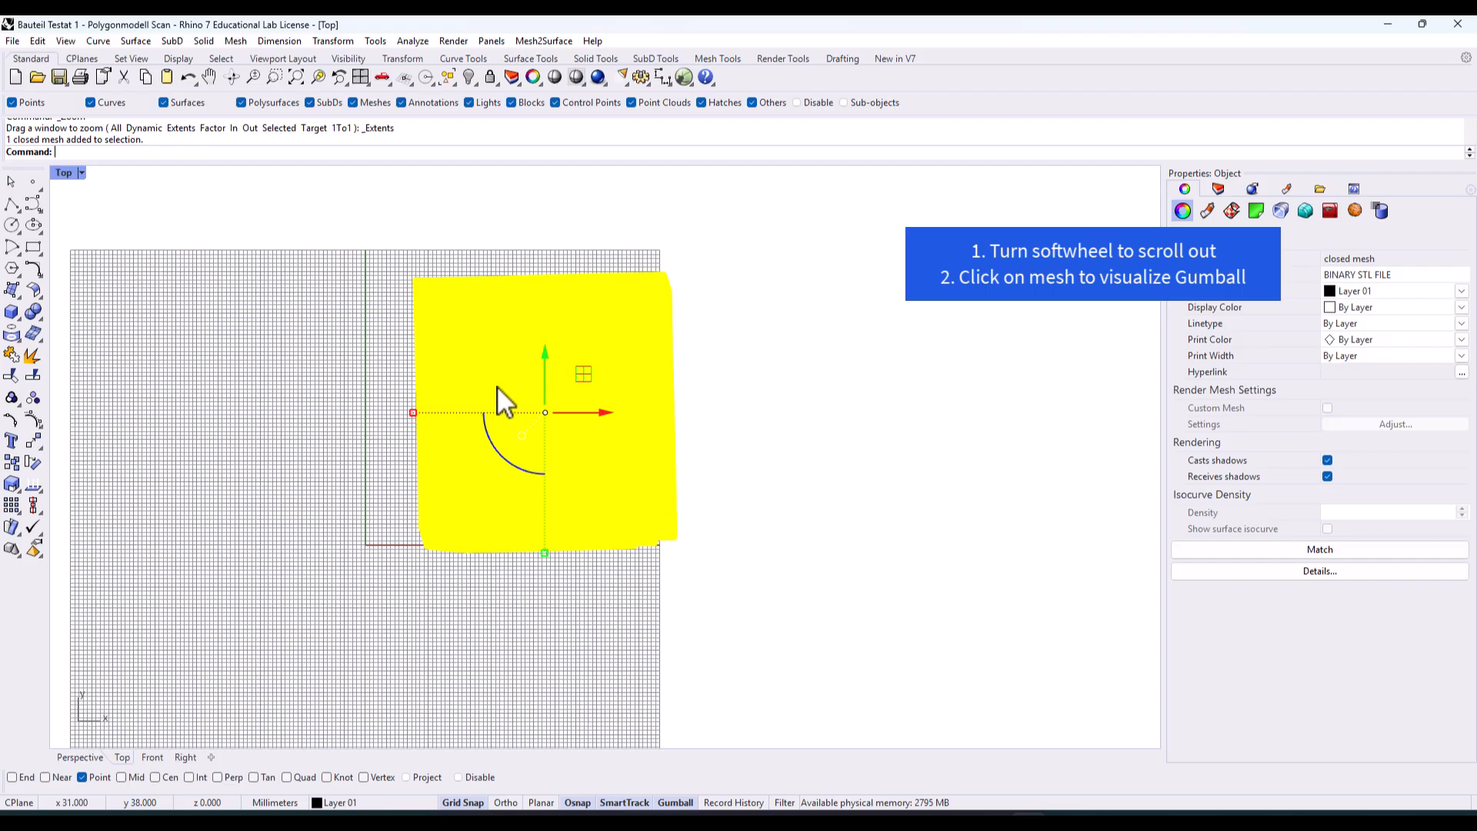
left_click(506, 460)
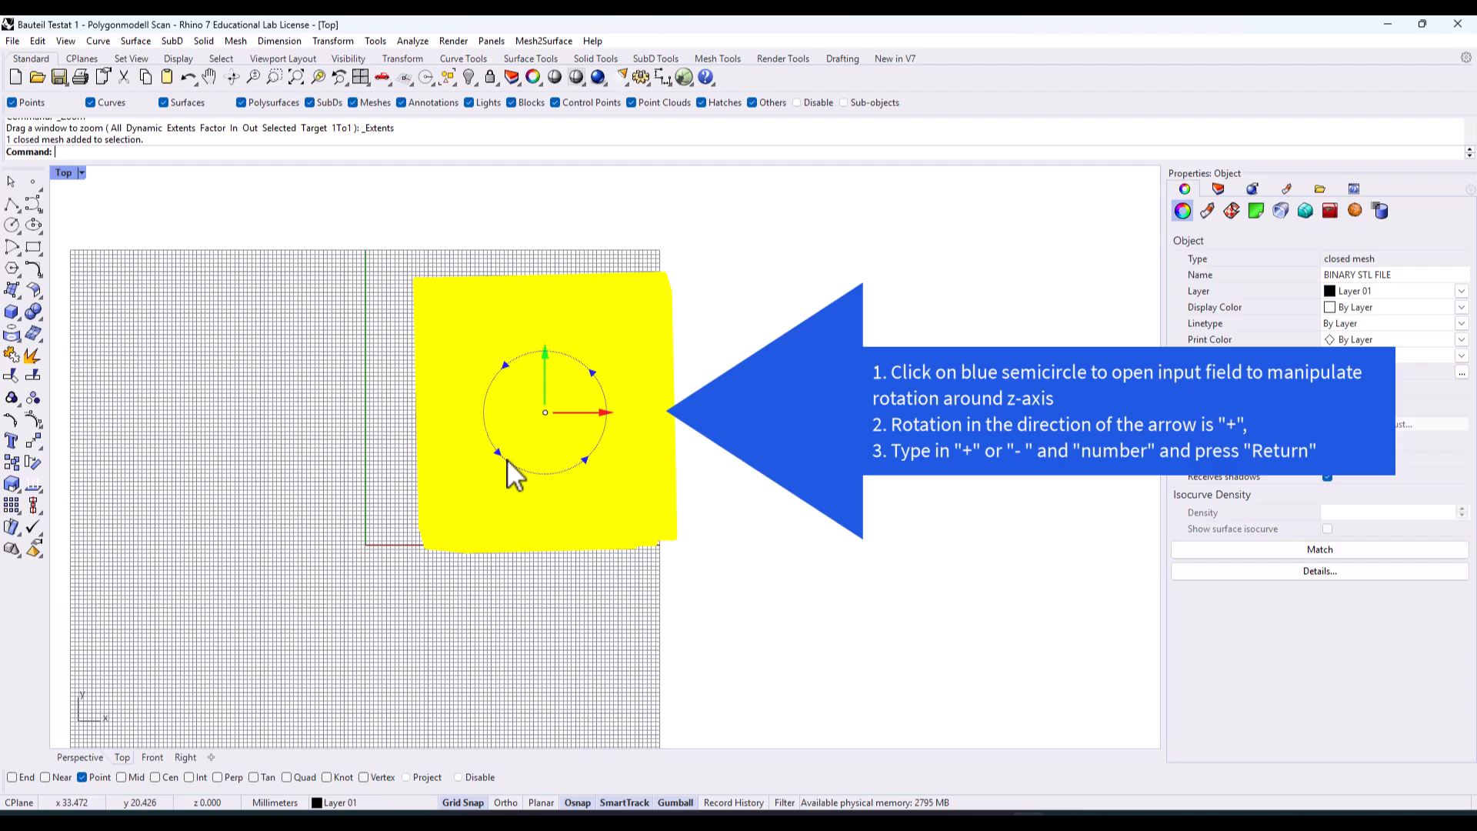
left_click(506, 459)
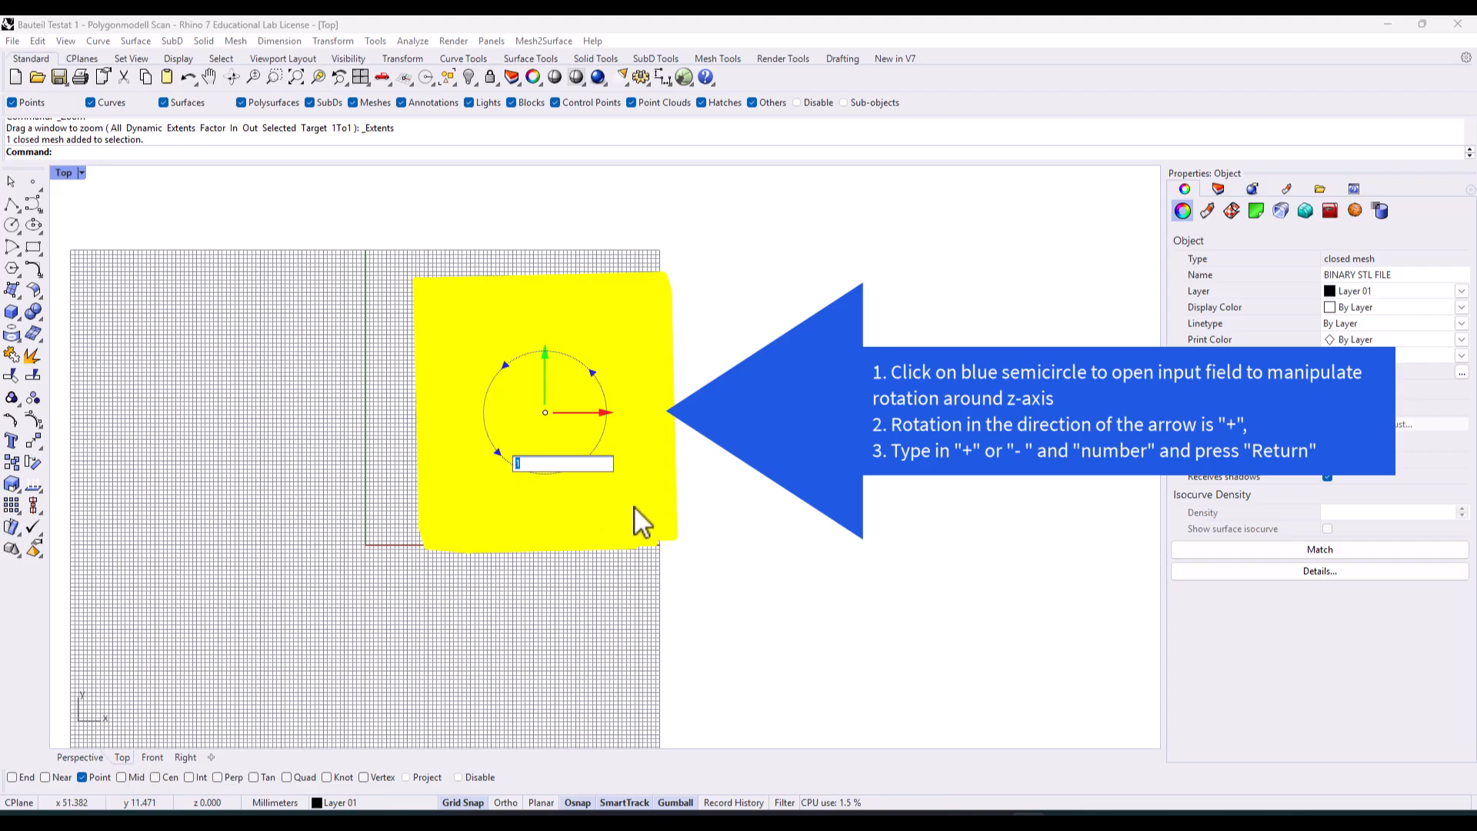
type("-1")
key("Return")
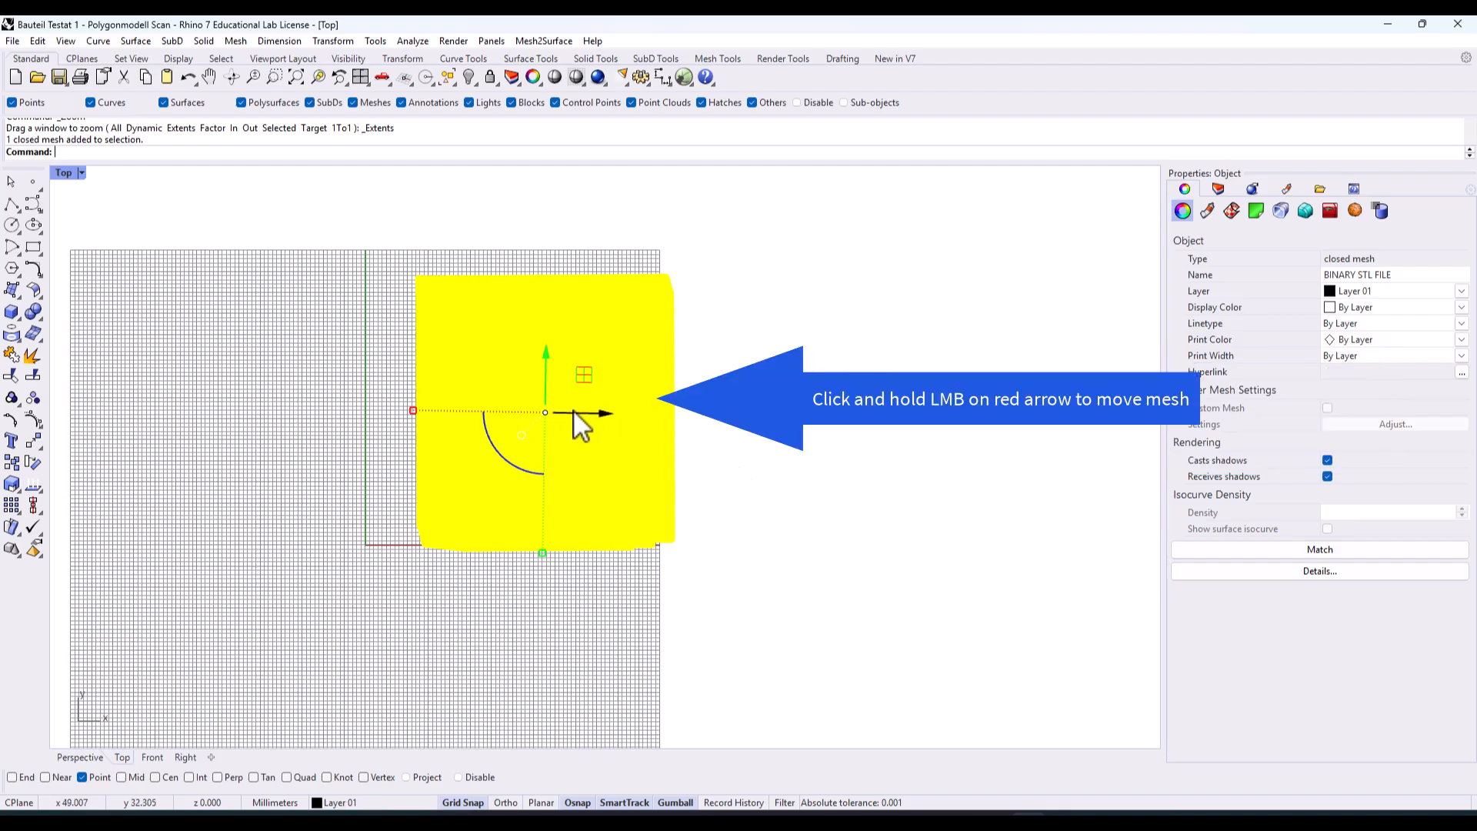
left_click_drag(570, 398, 496, 365)
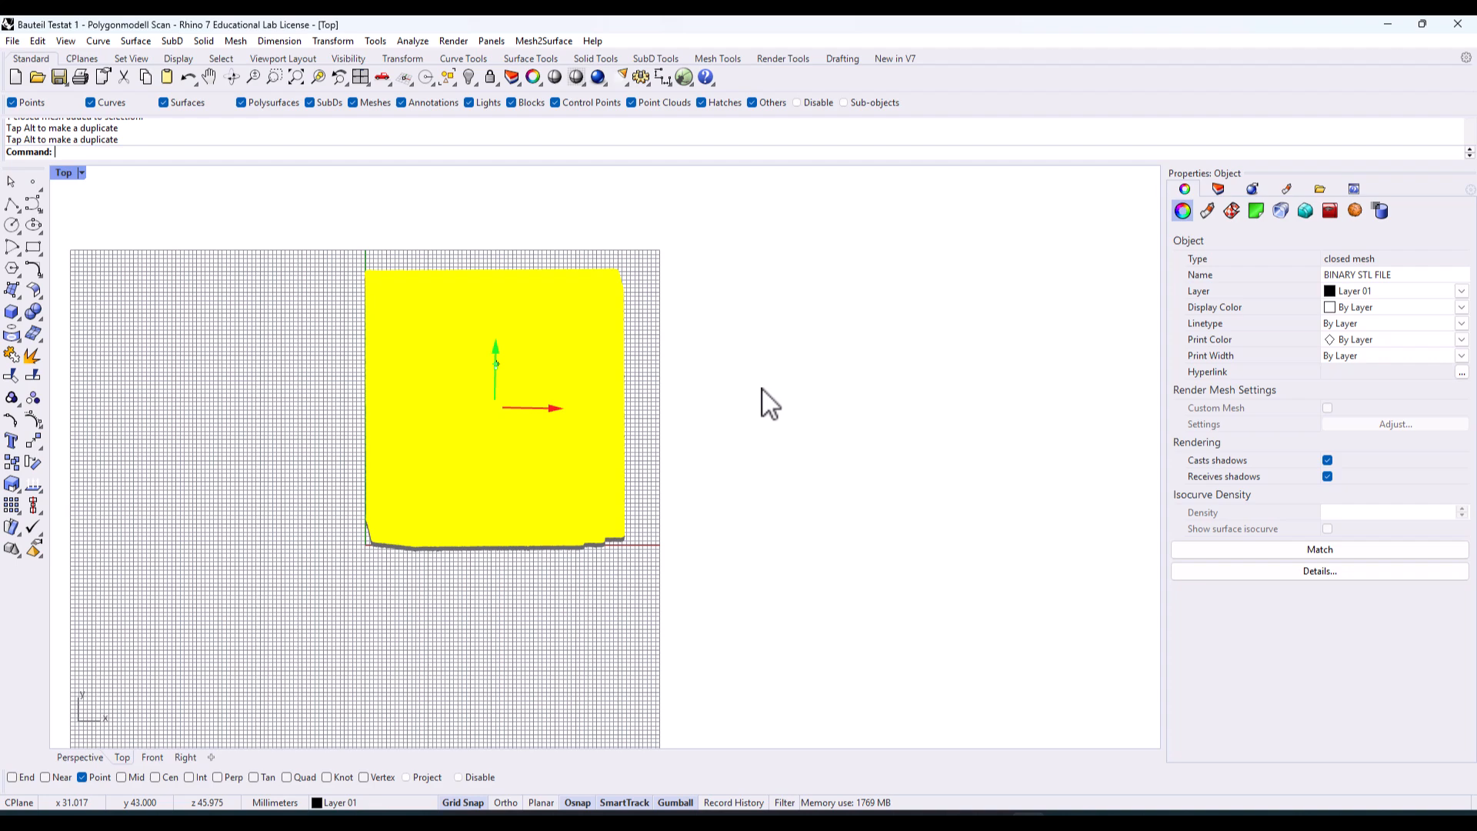
left_click(760, 388)
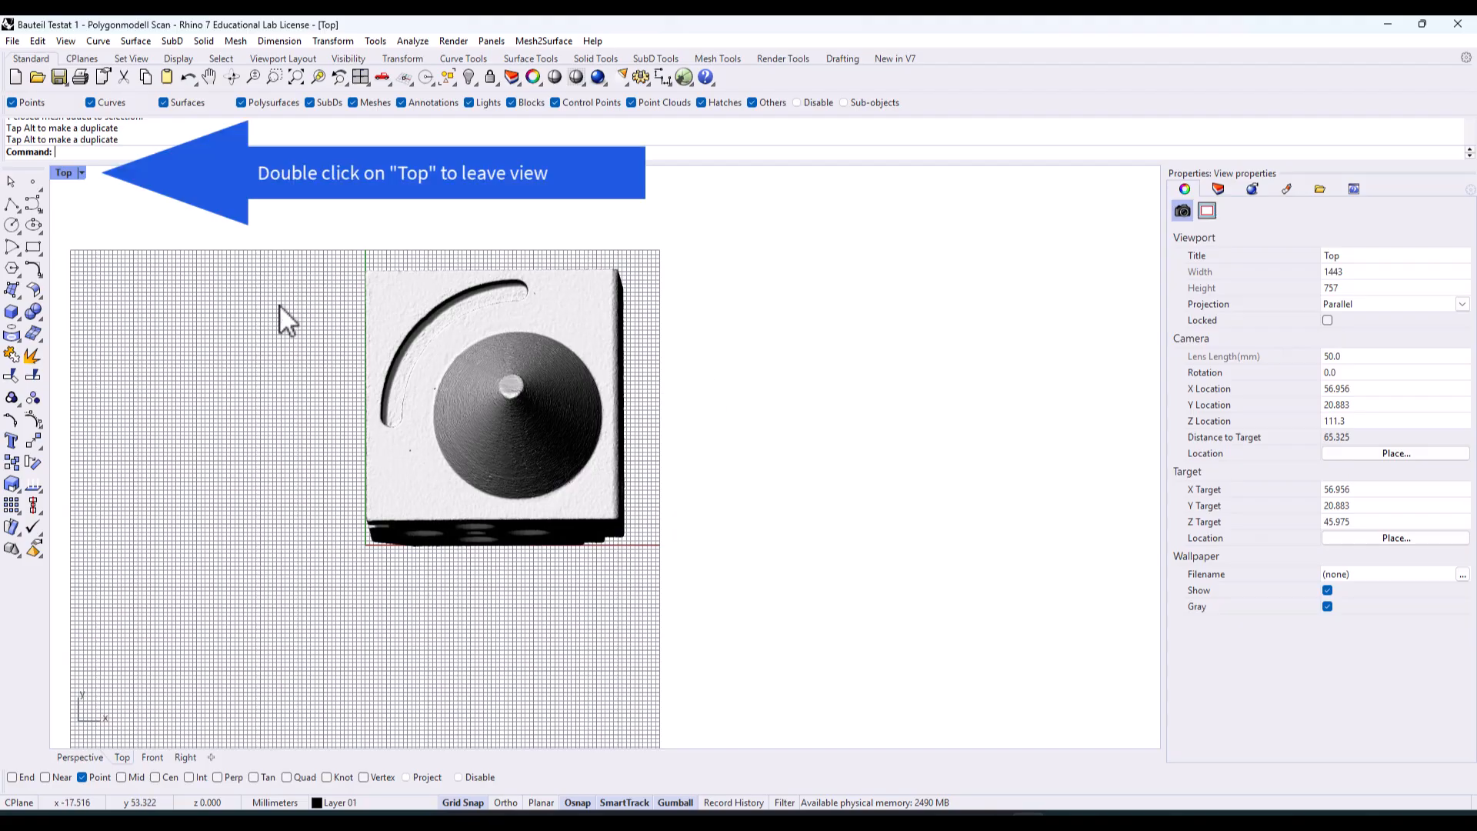
In the maximized Front view, rotate the mesh by -1° about the y-axis and raise it along the z-axis to the grid's x-axis
double_click(65, 172)
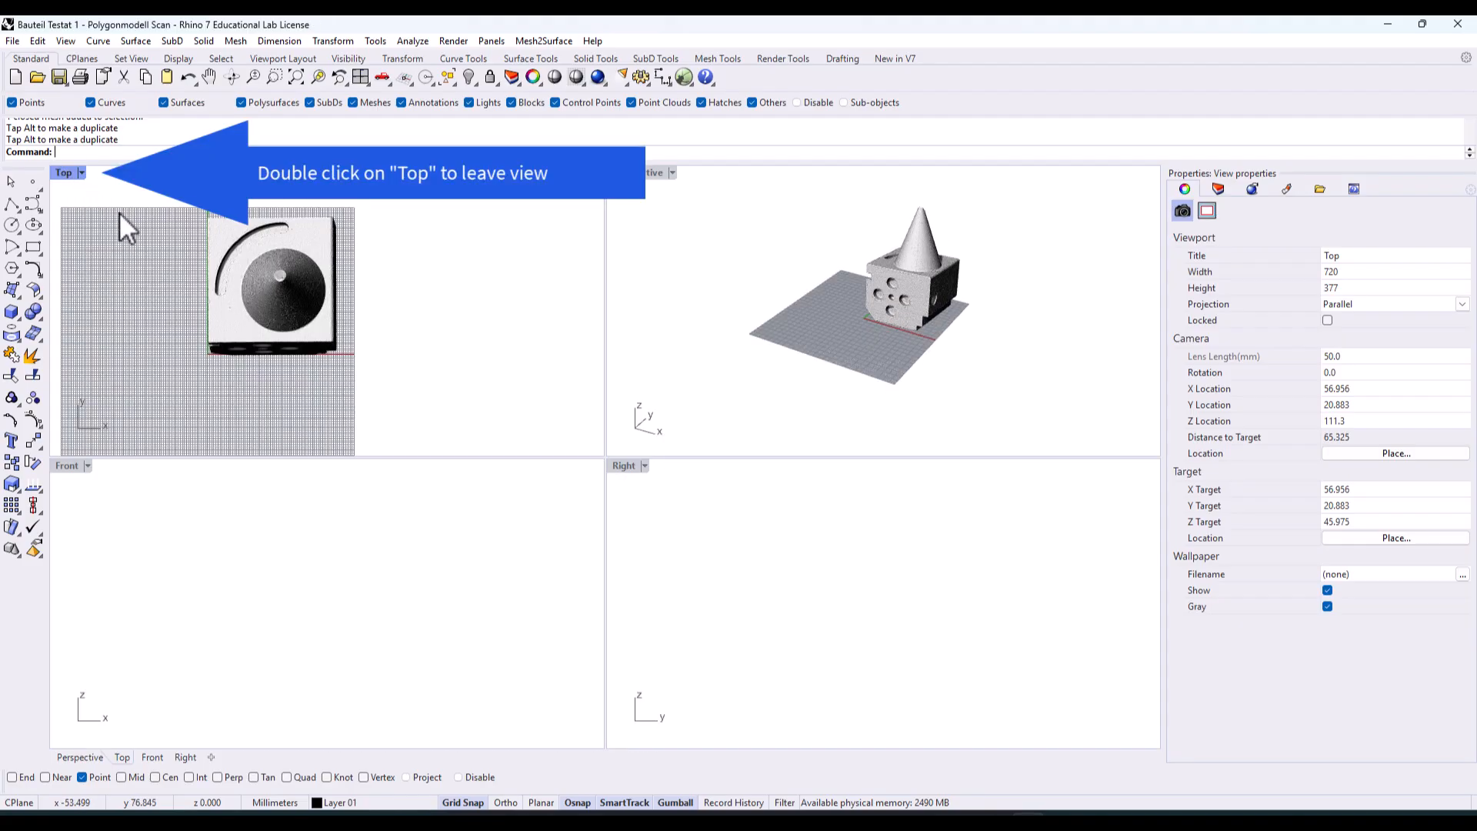
double_click(65, 466)
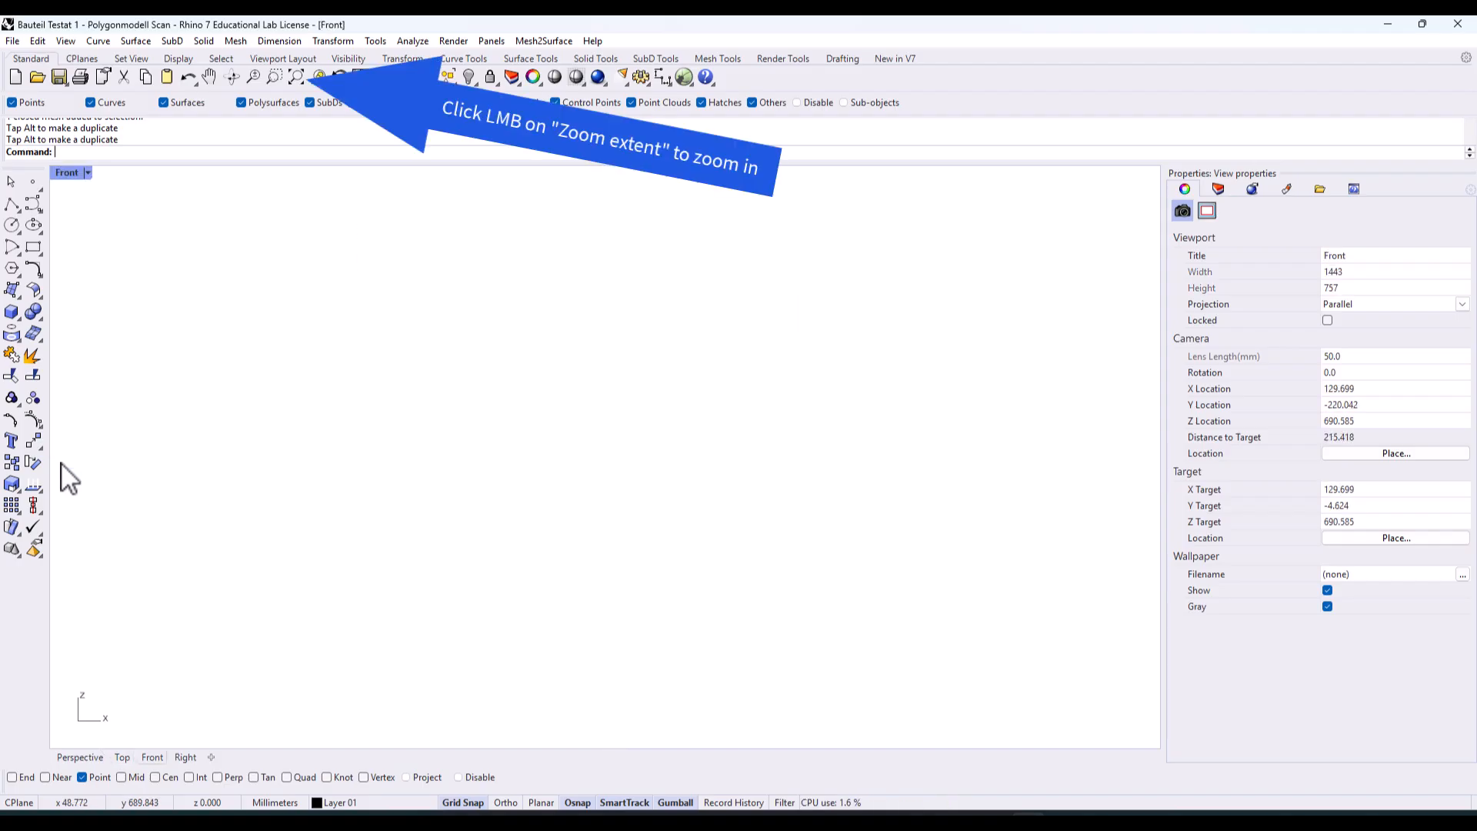
left_click(295, 78)
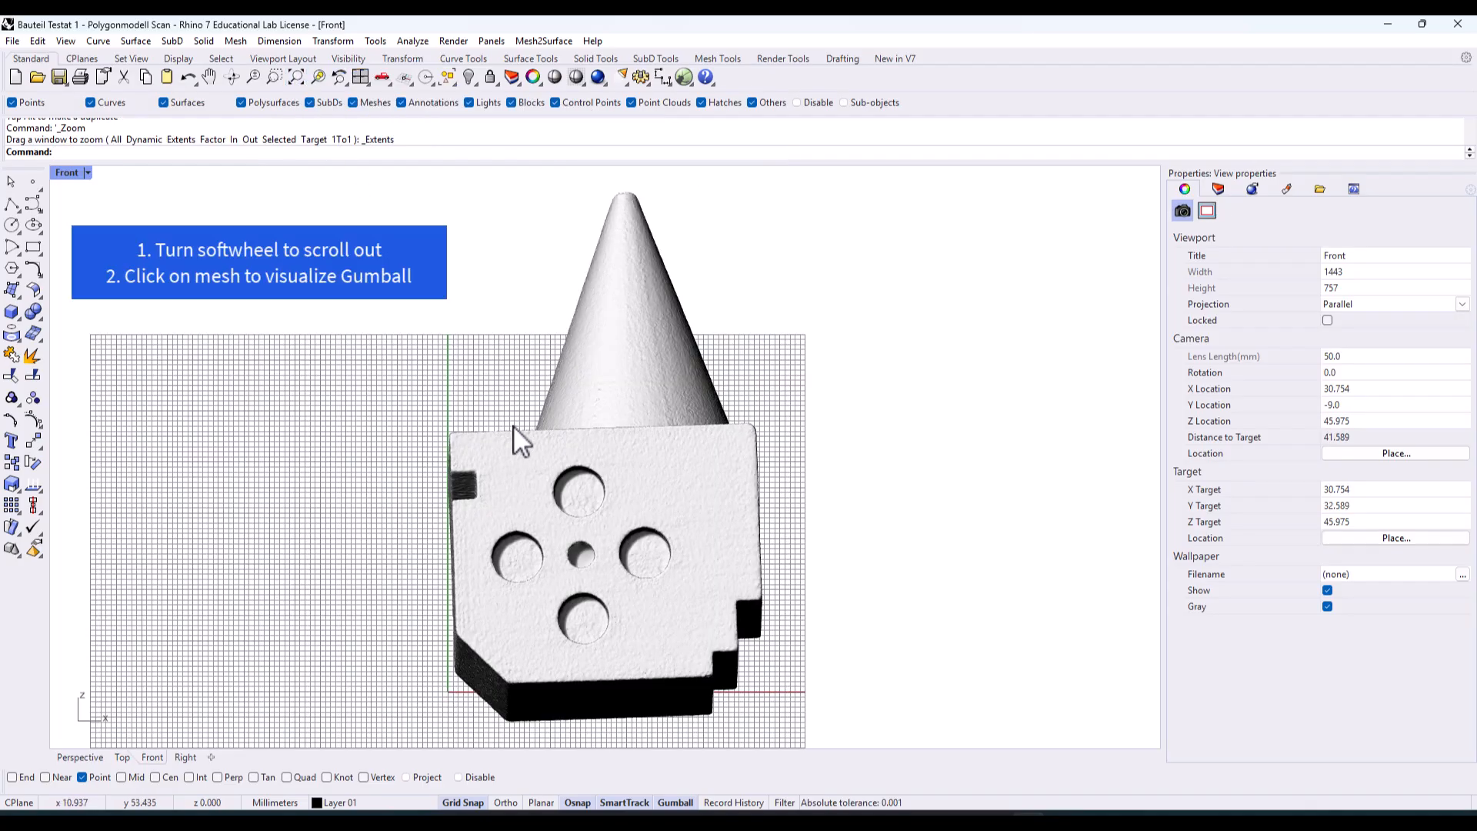
scroll(635, 477, "down", 4)
left_click(620, 502)
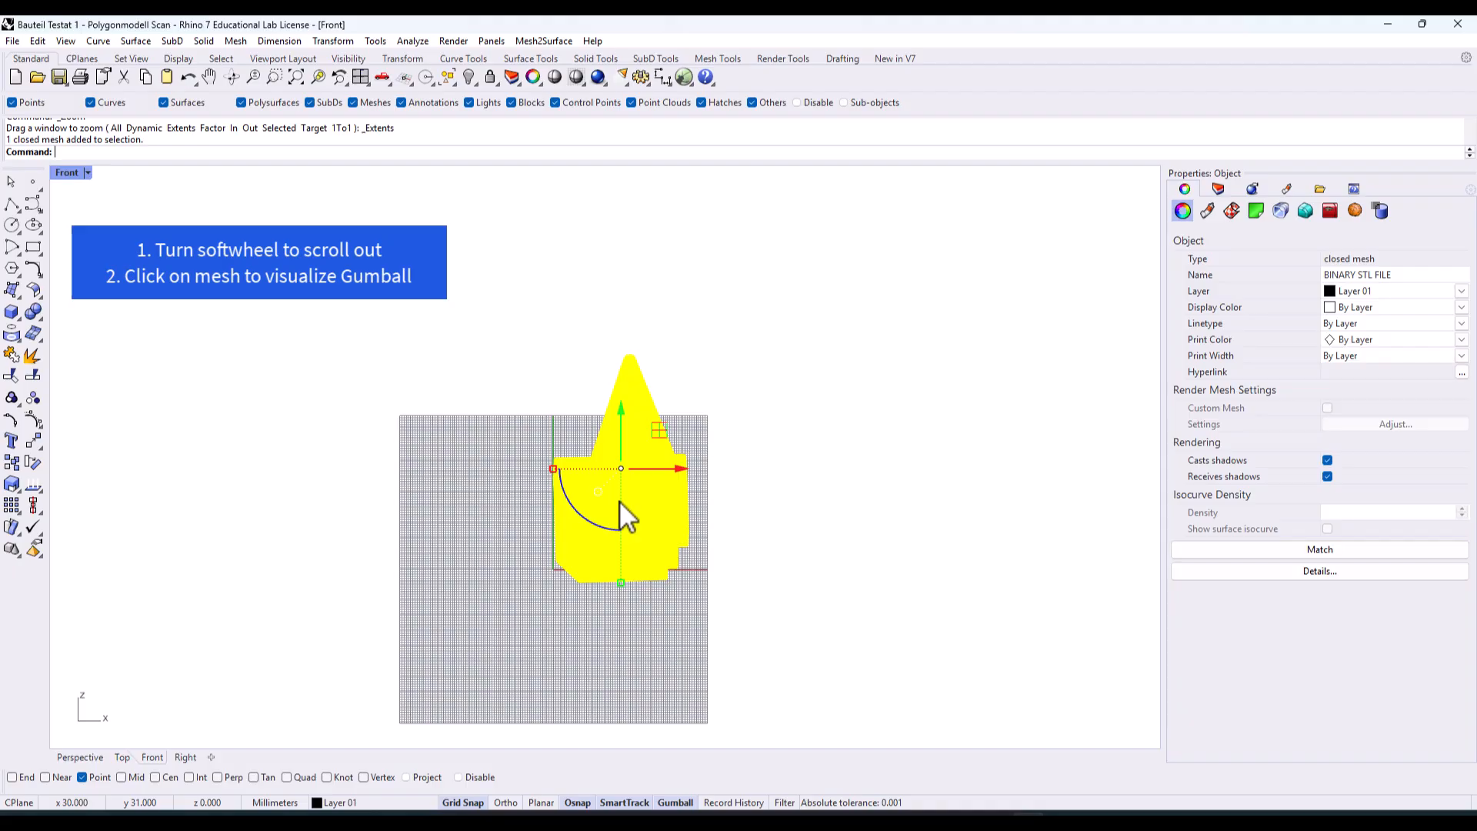
left_click(584, 516)
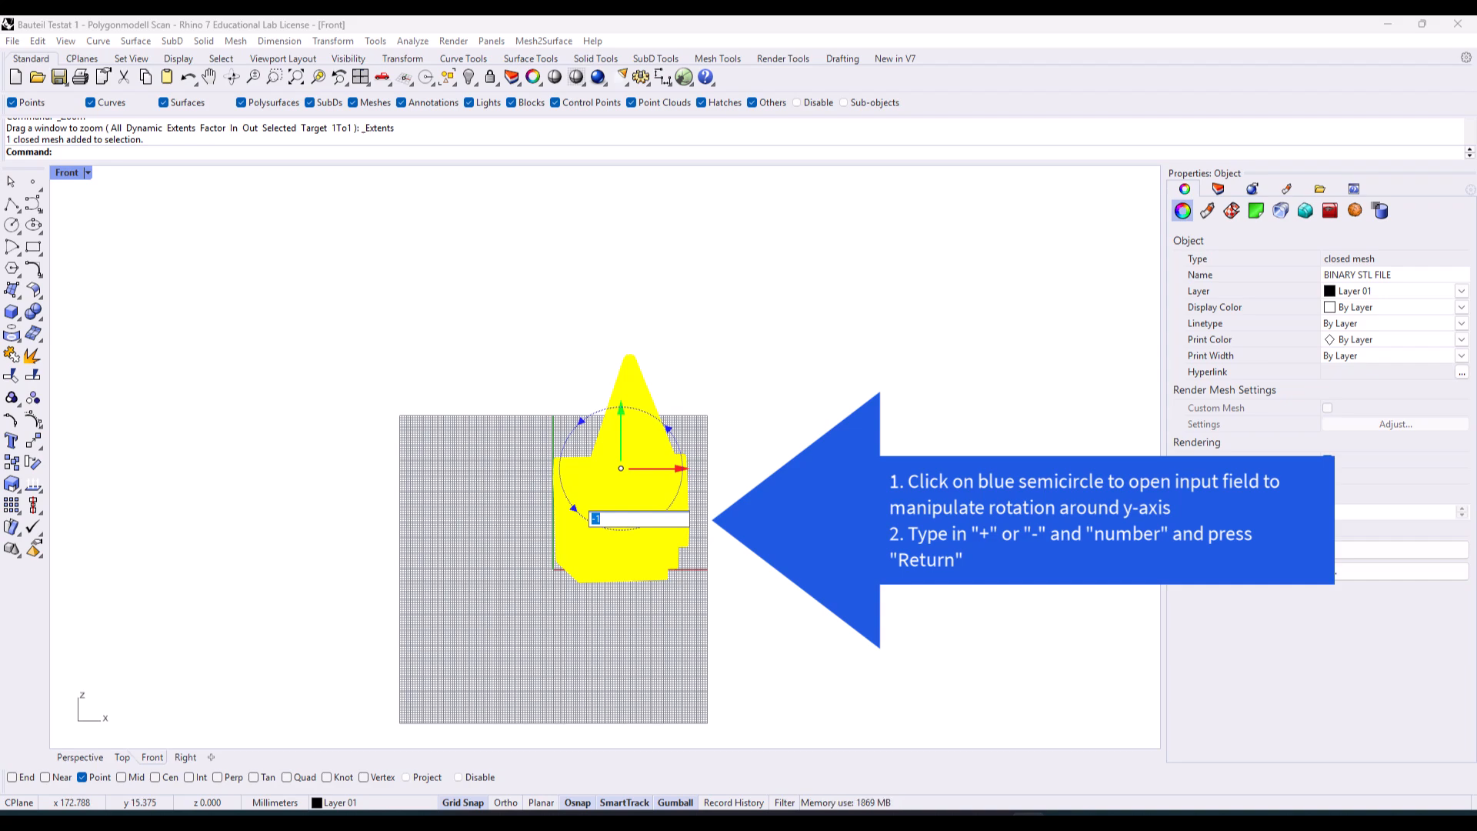
key("Return")
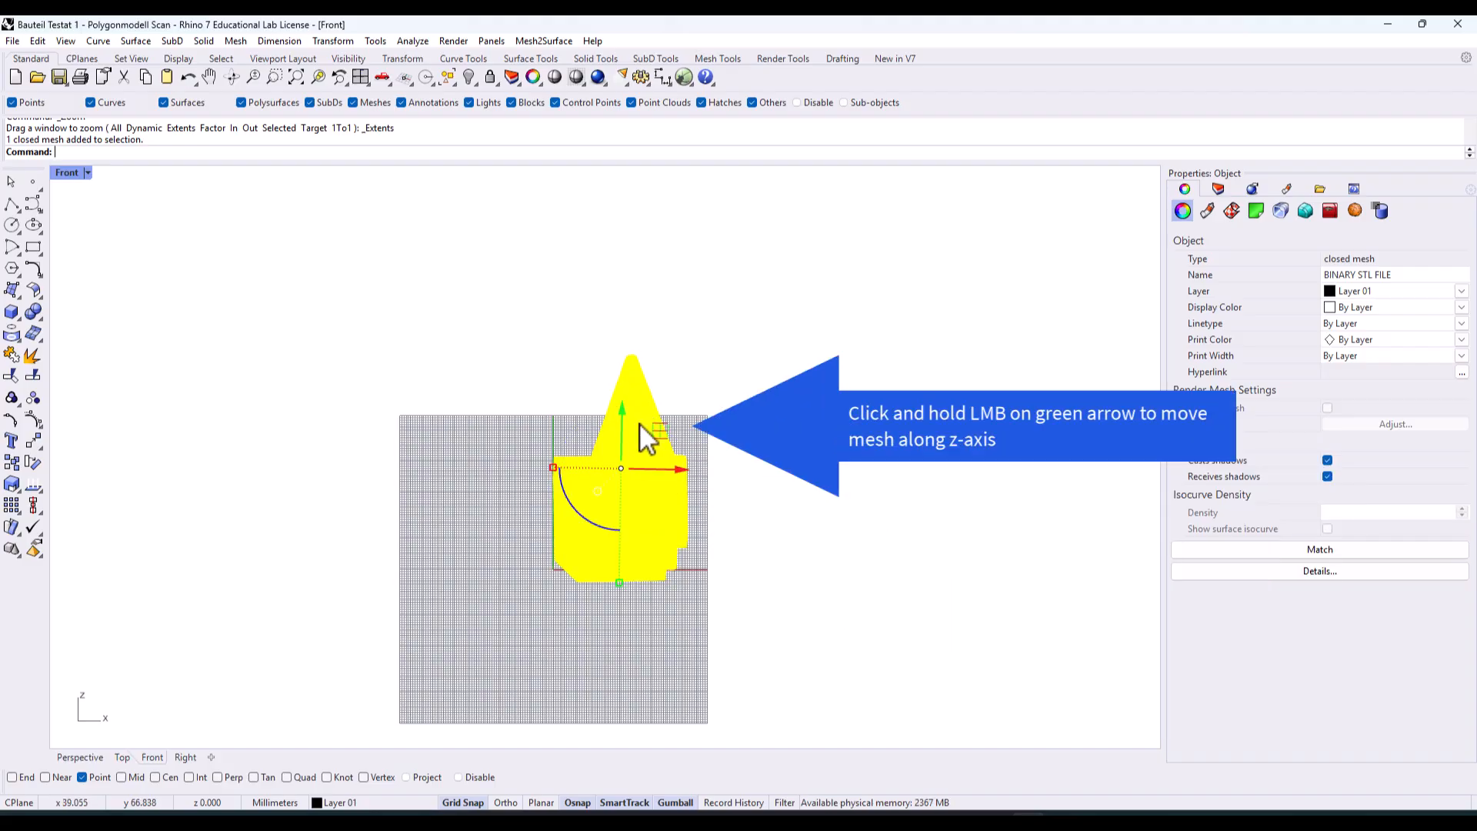
left_click_drag(625, 425, 623, 413)
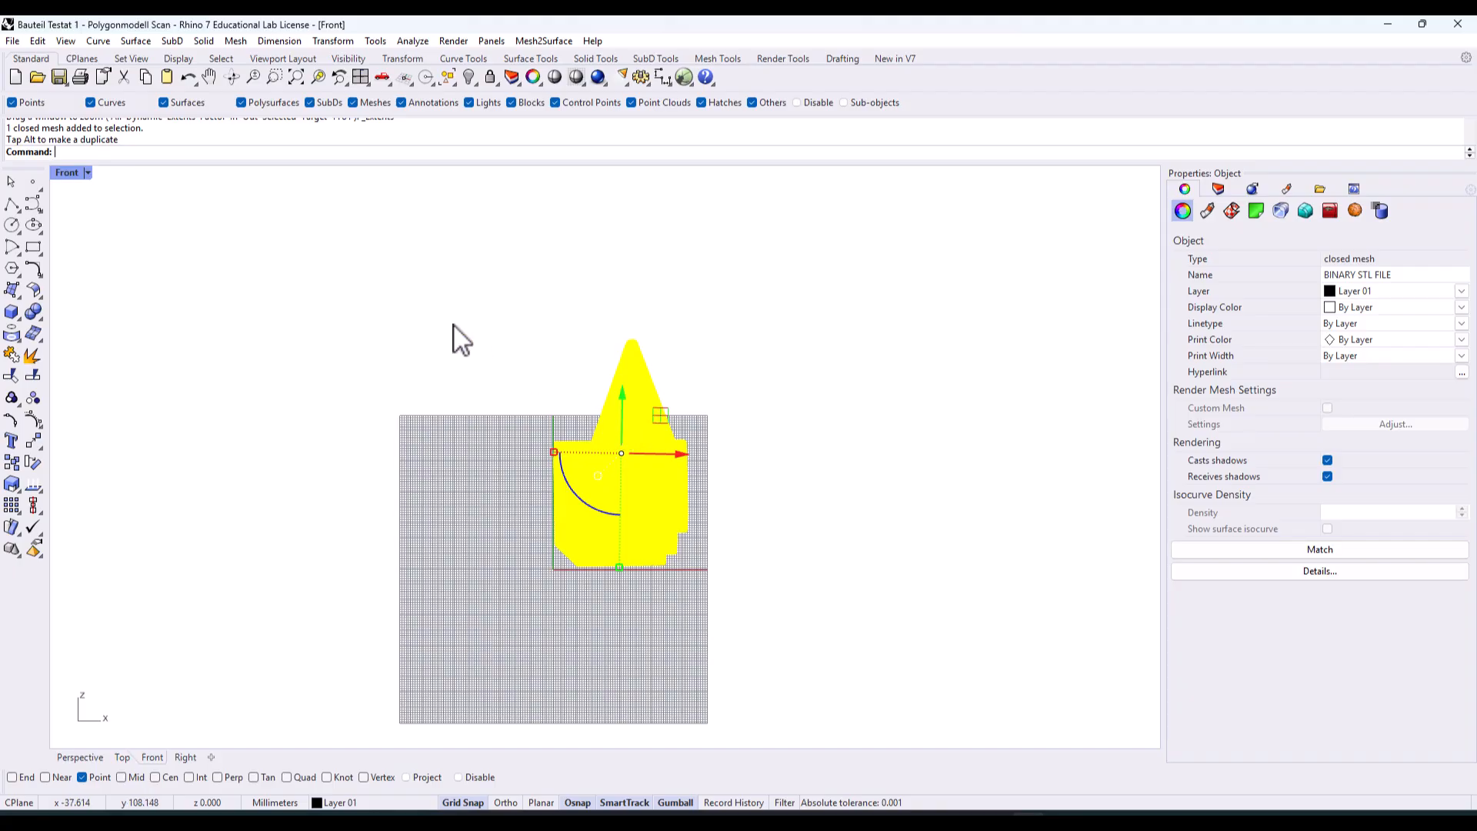
double_click(67, 174)
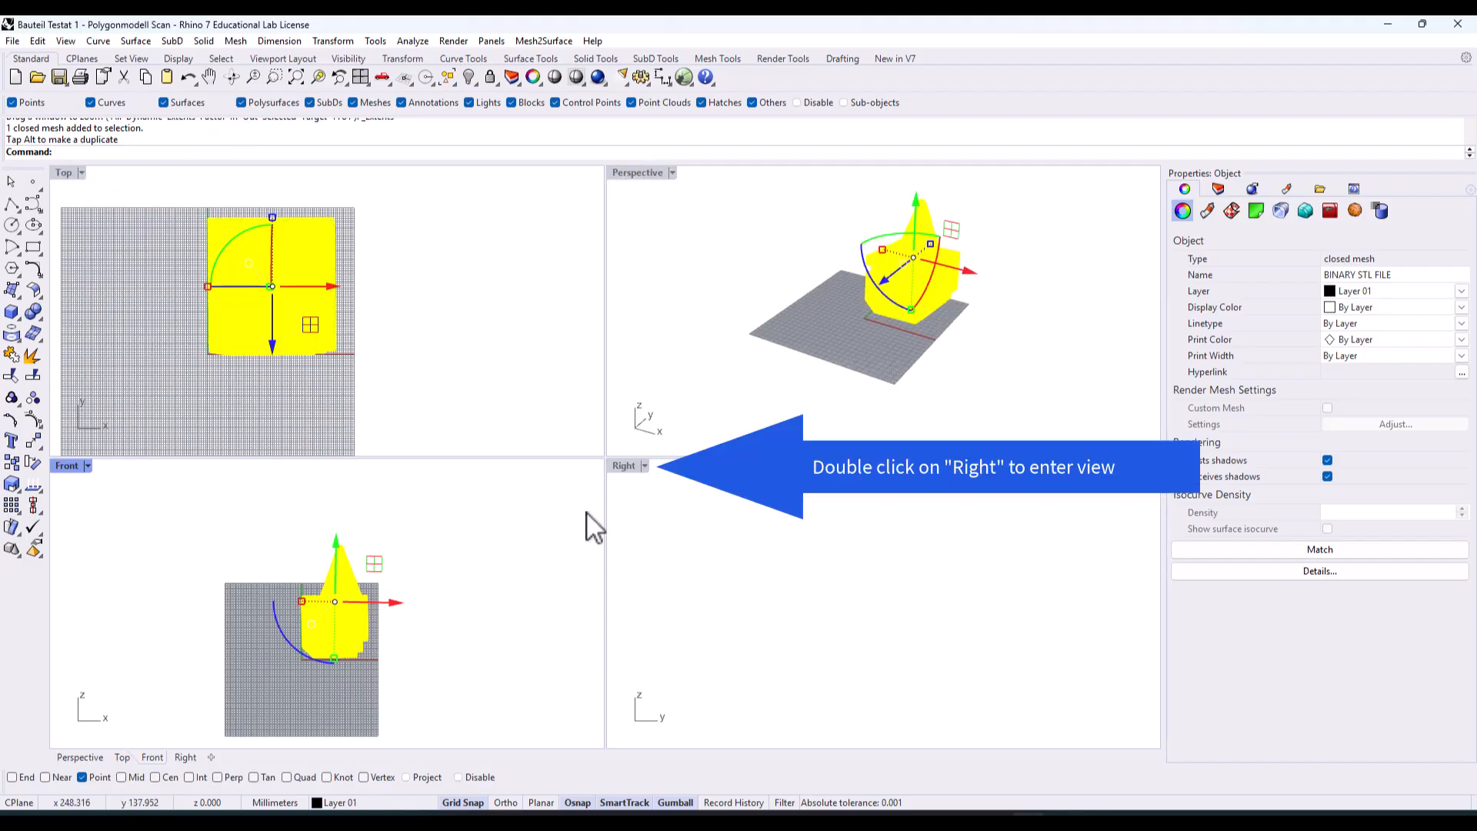
In the maximized Right view, rotate the mesh by about 5° about the x-axis with the Gumball
left_click(620, 467)
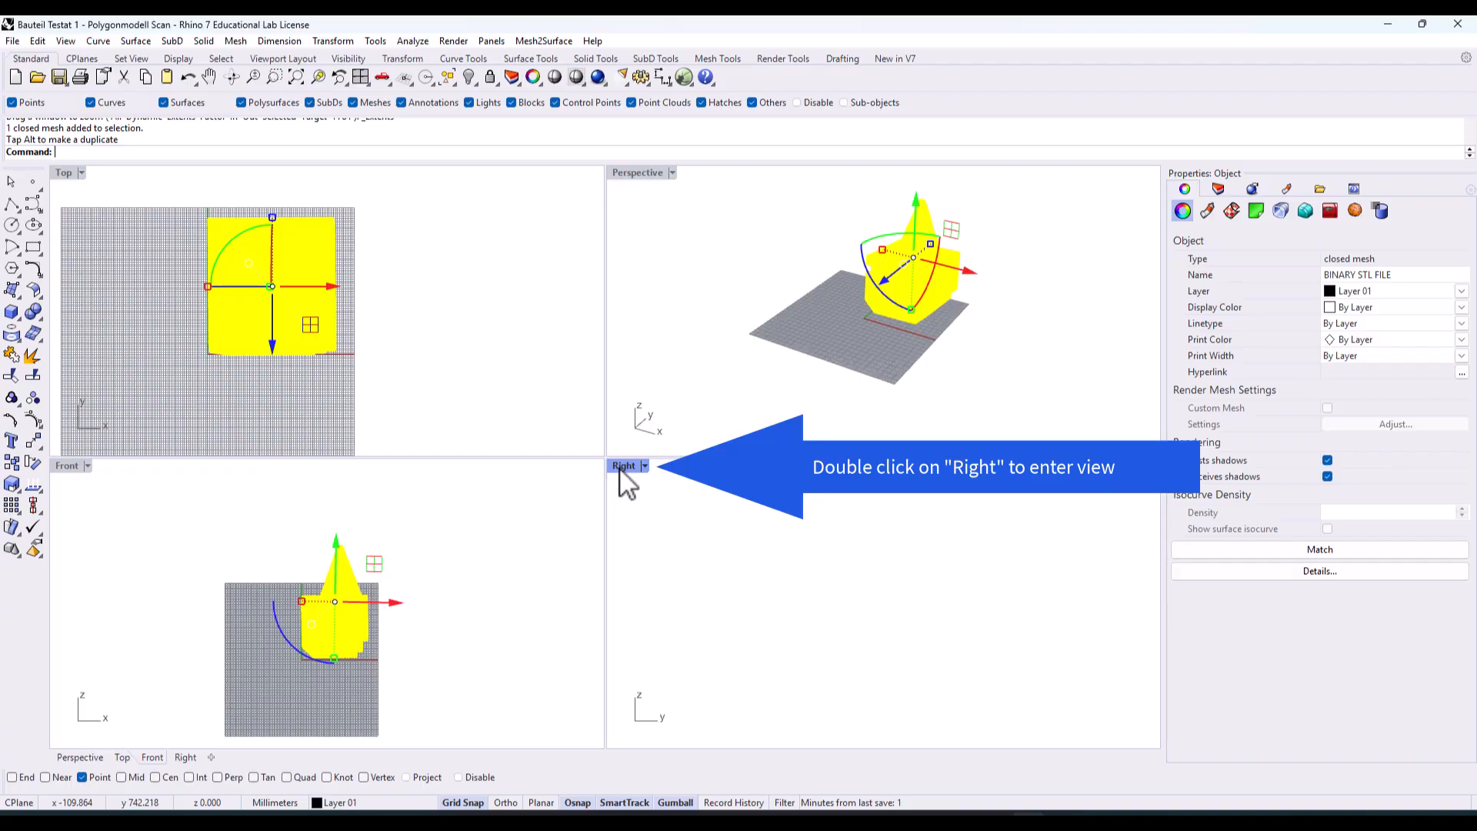
double_click(622, 467)
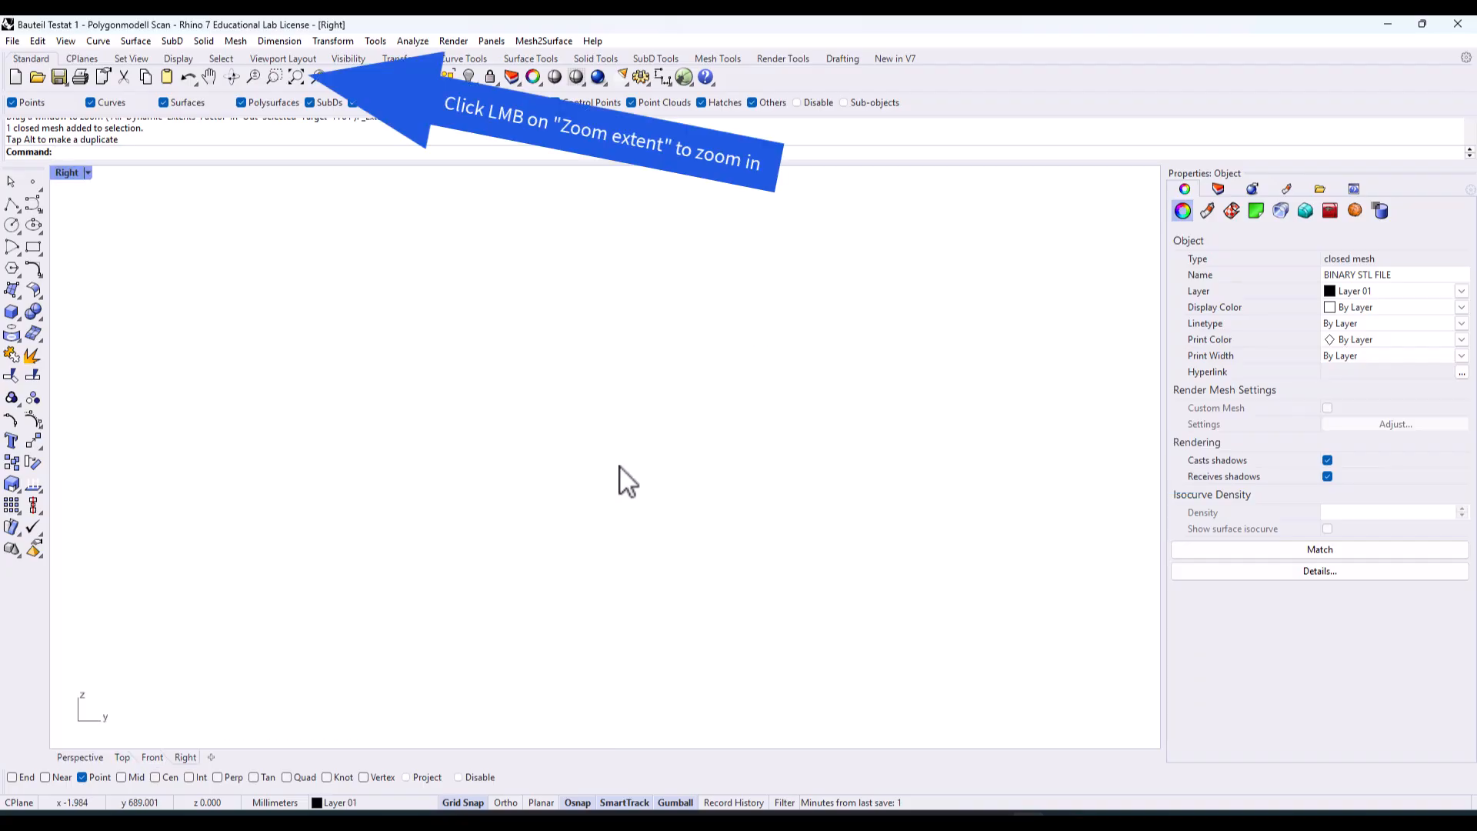
left_click(295, 77)
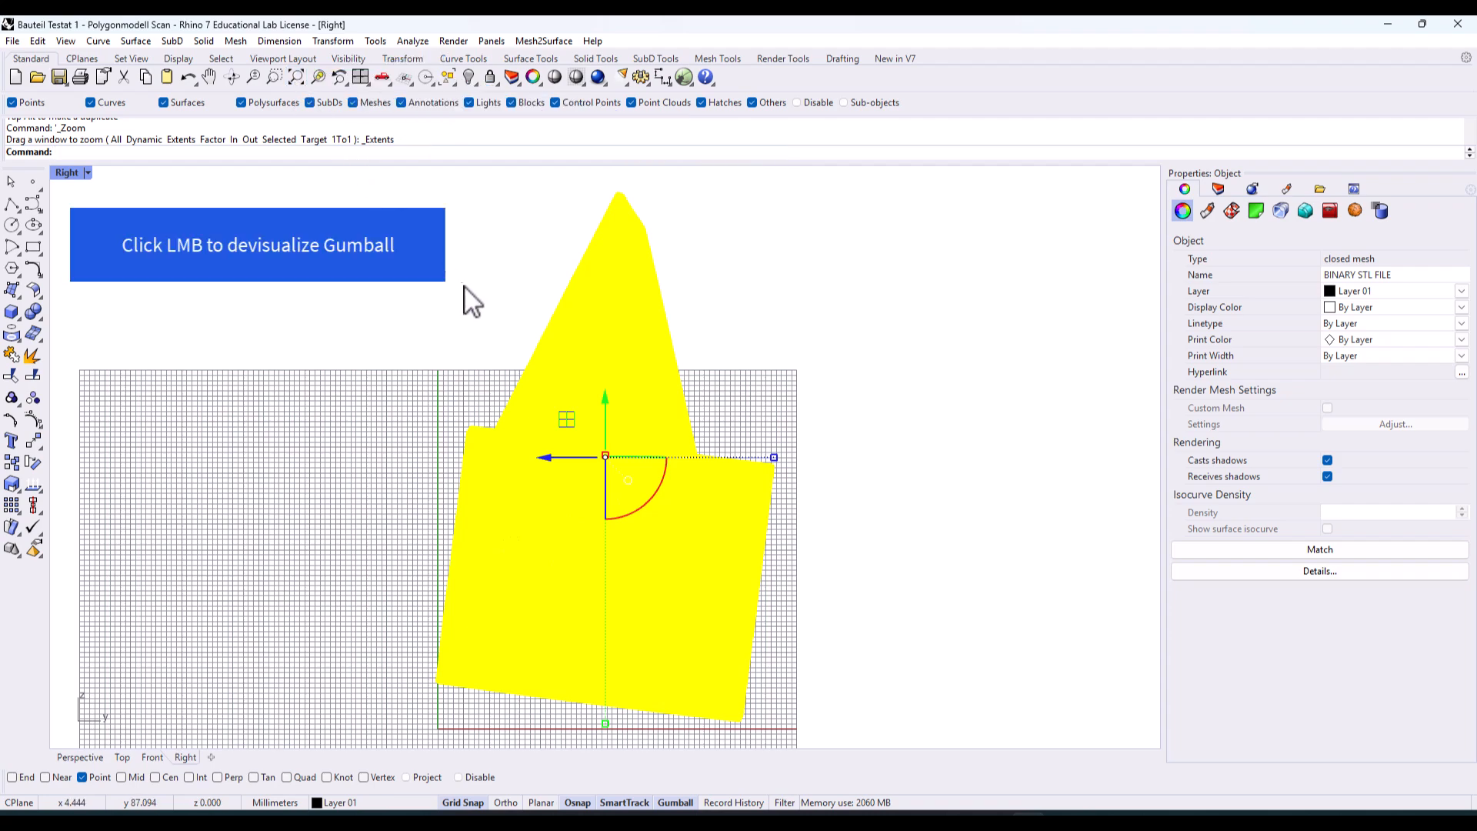
left_click(888, 375)
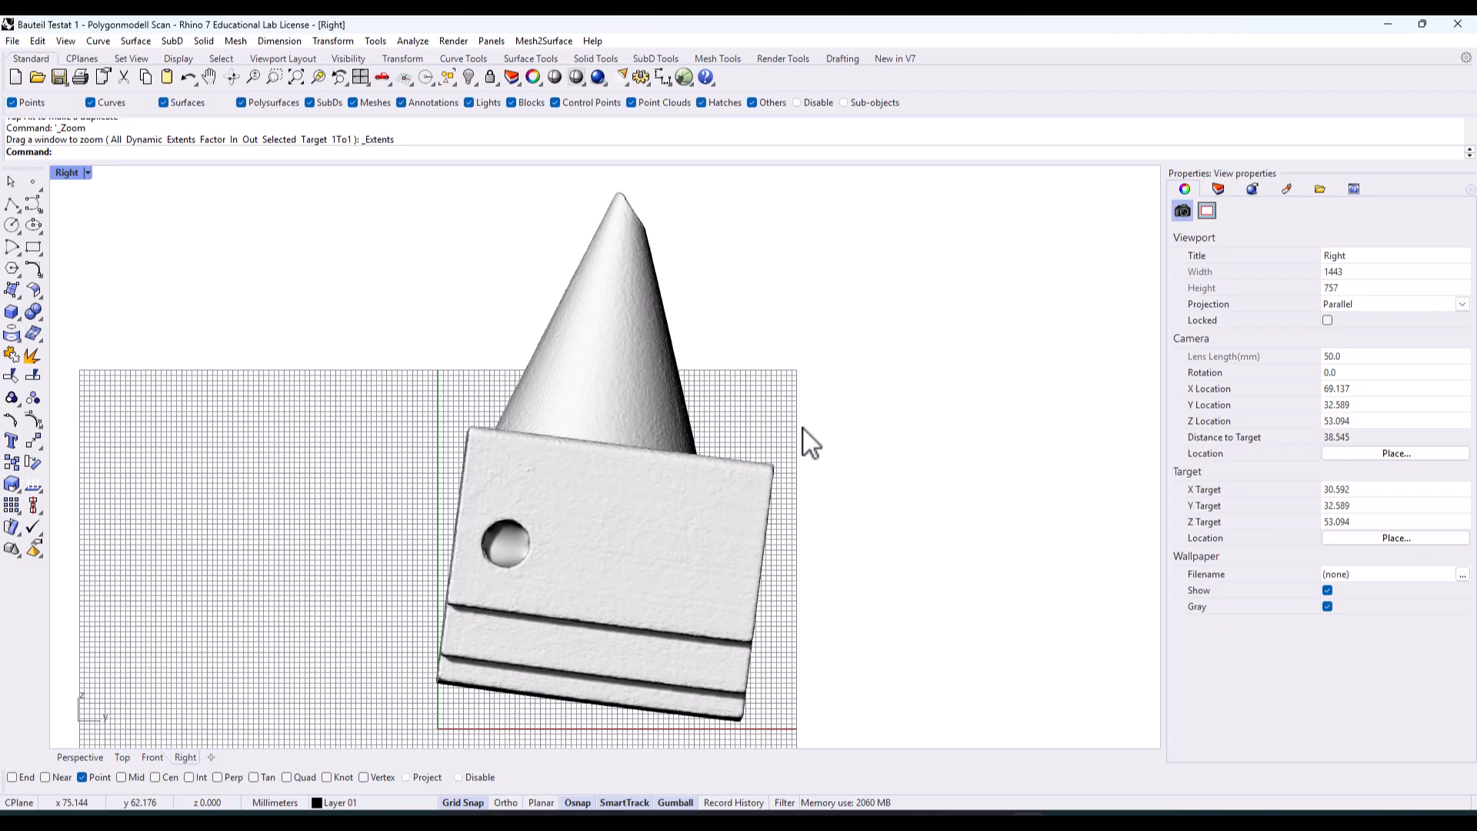
left_click(614, 514)
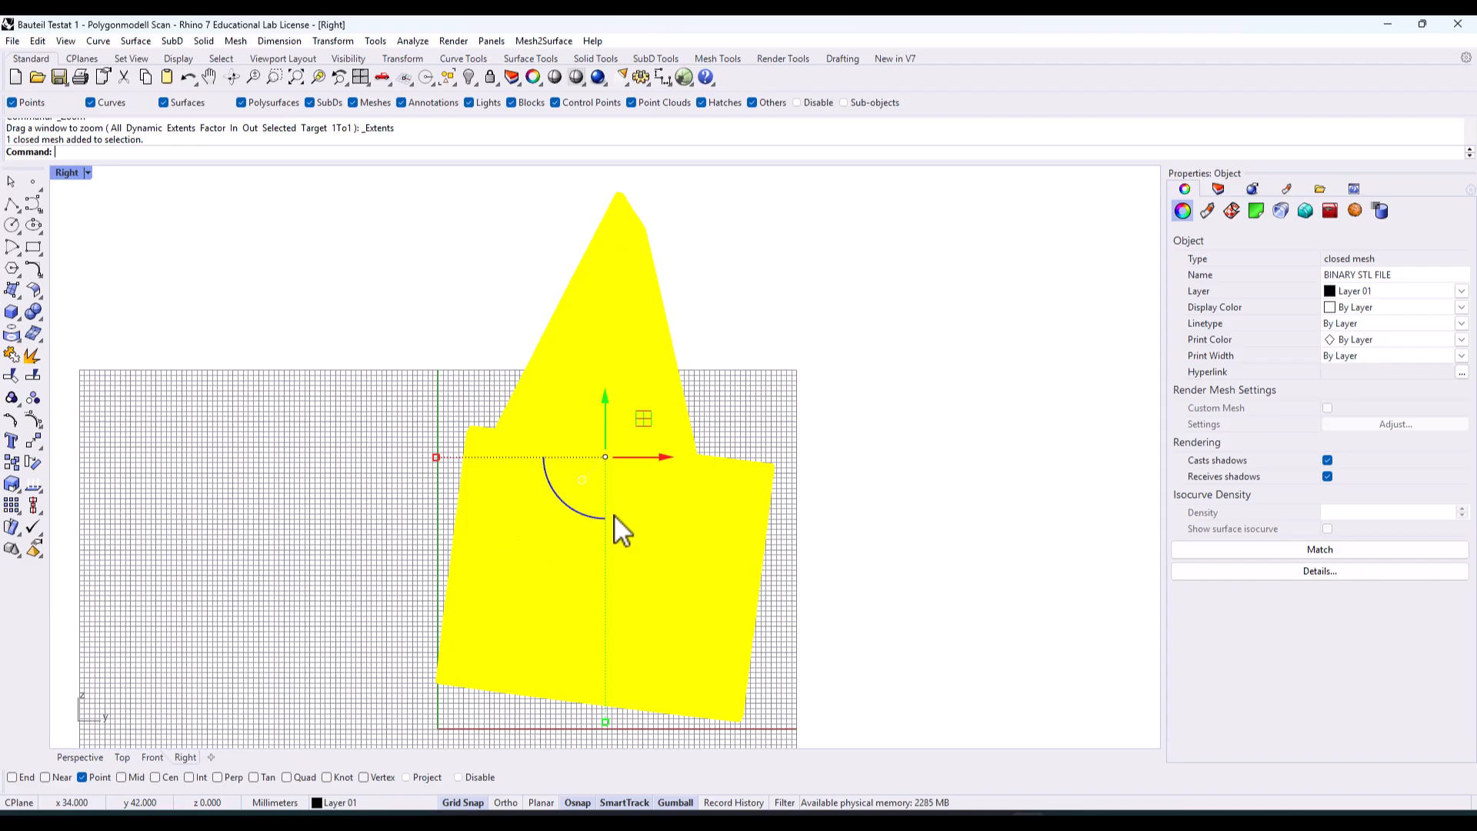
left_click(564, 501)
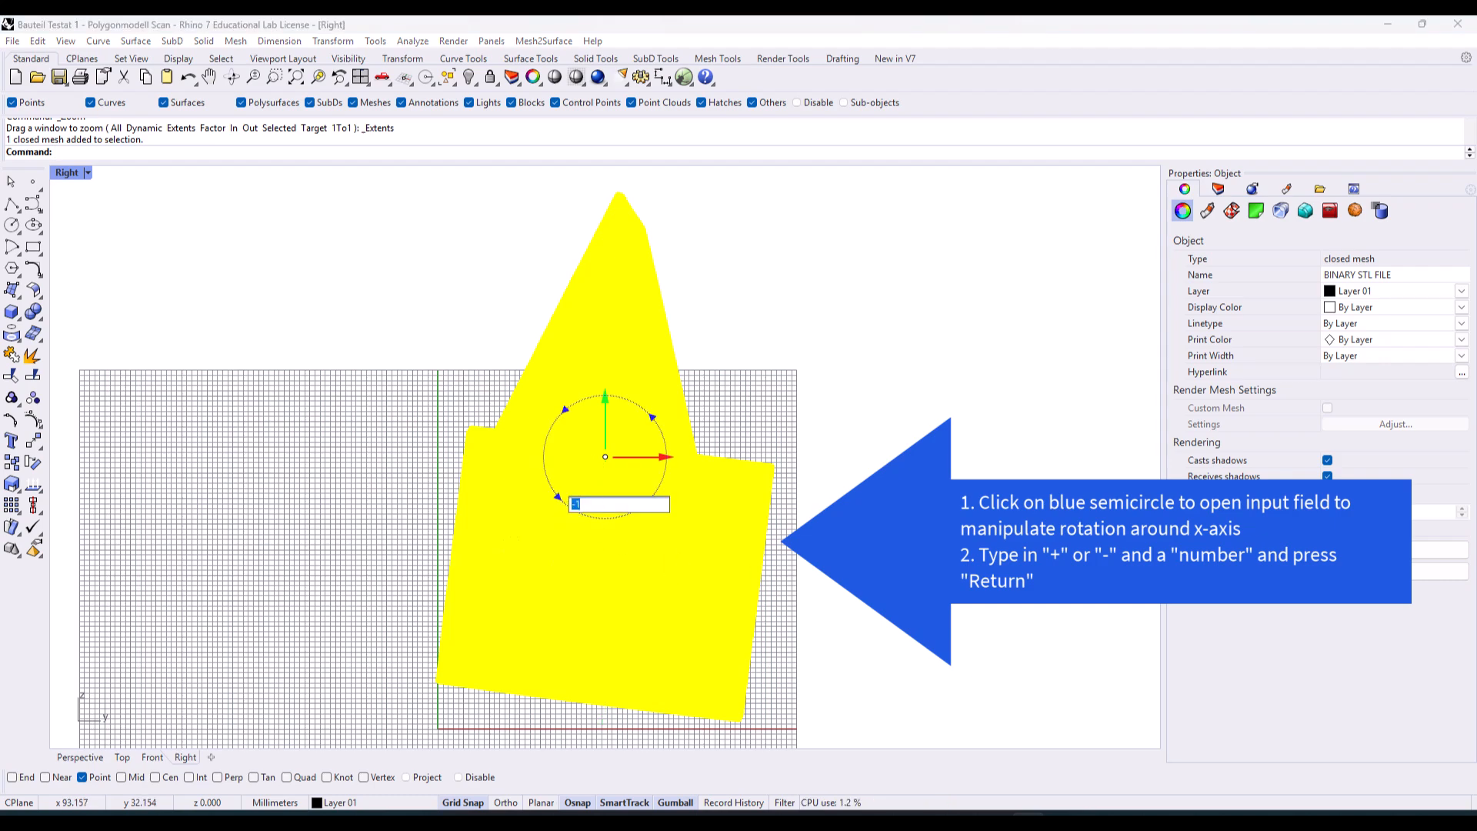
type("7")
key("Return")
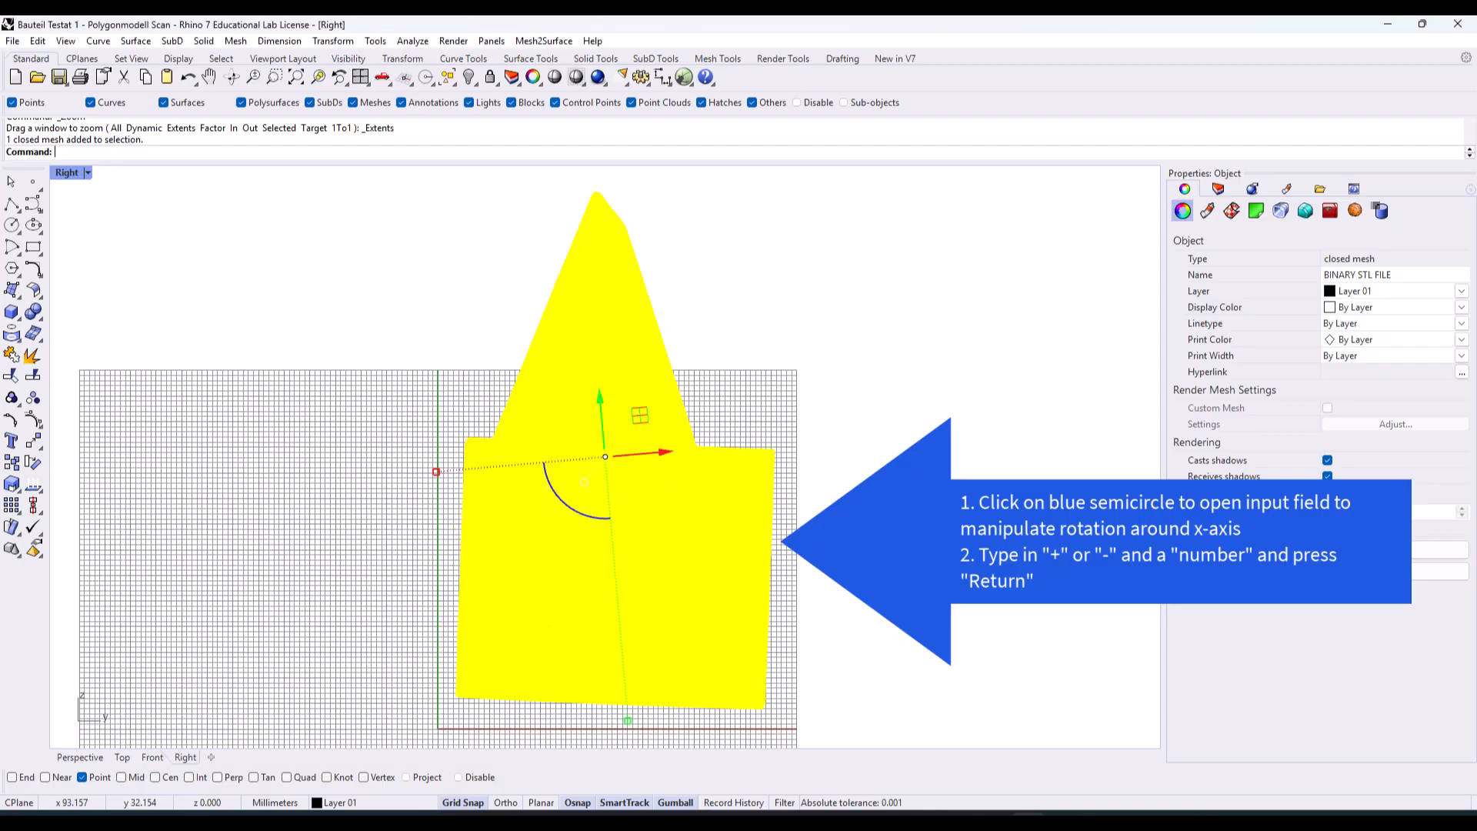
Rotate the mesh a further 1° about the x-axis and move it along the negative y- and z-axes towards the grid axes
left_click(564, 501)
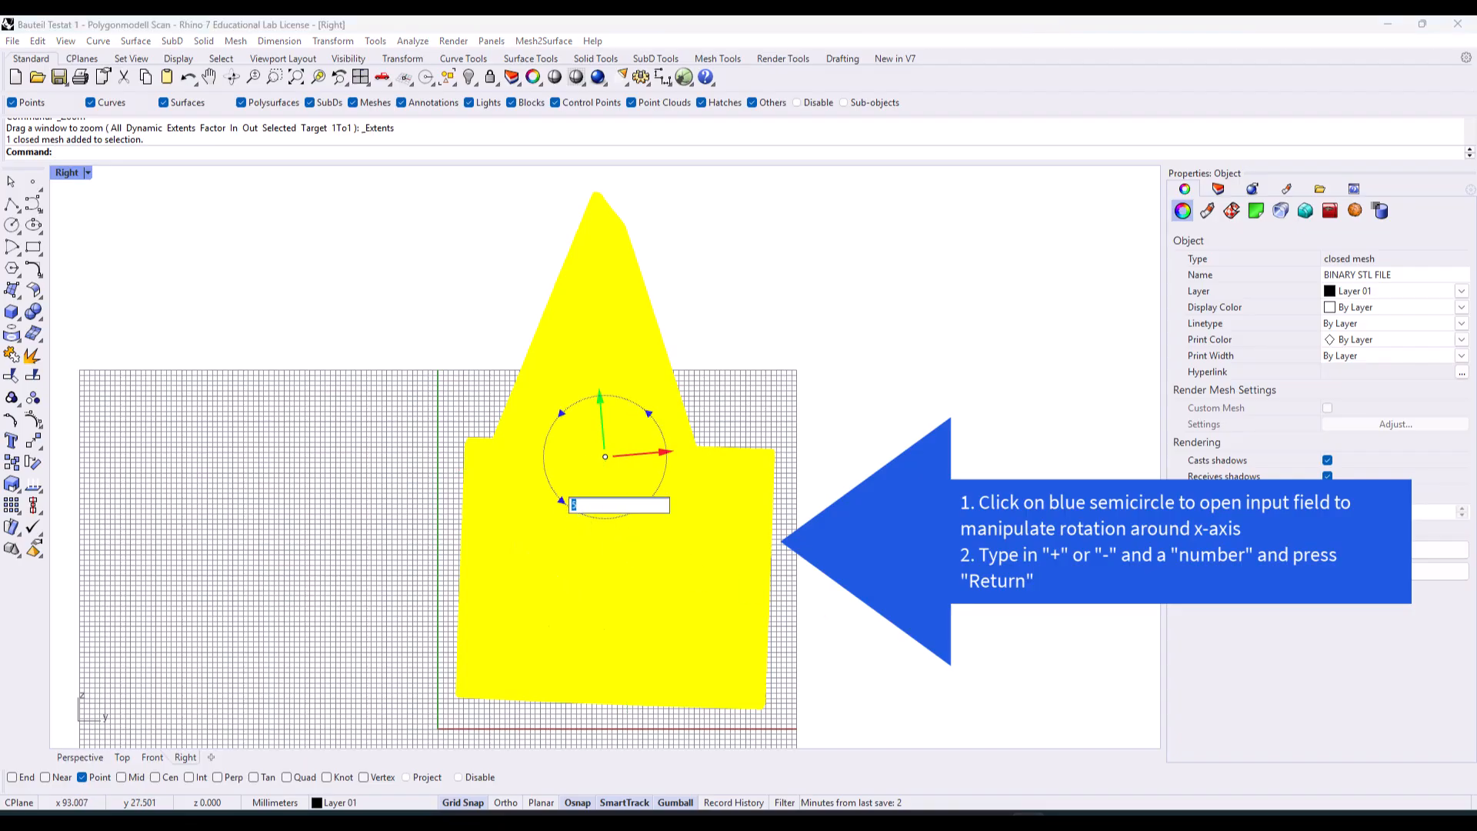
type("1")
key("Return")
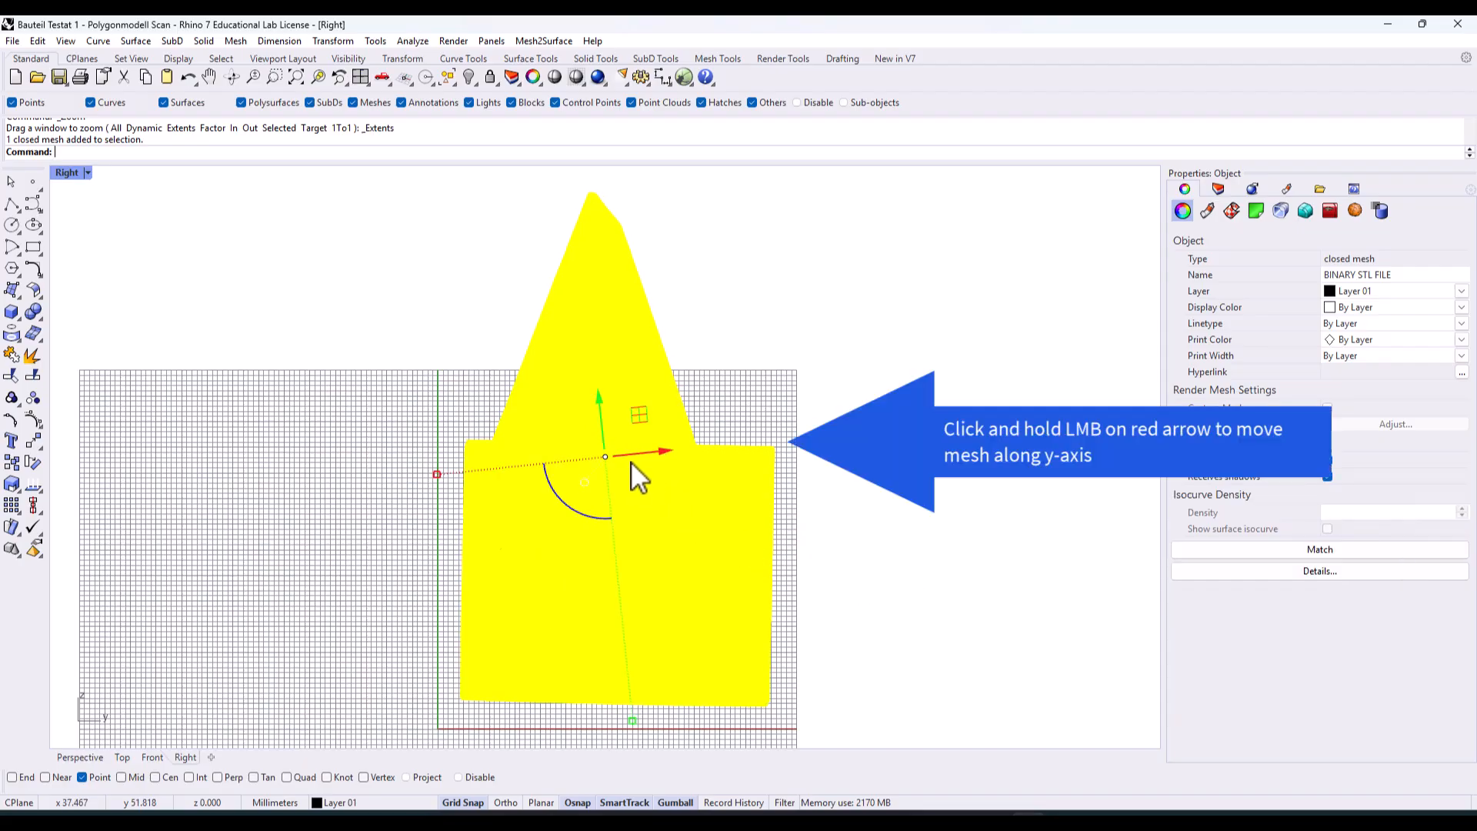
left_click_drag(631, 452, 579, 449)
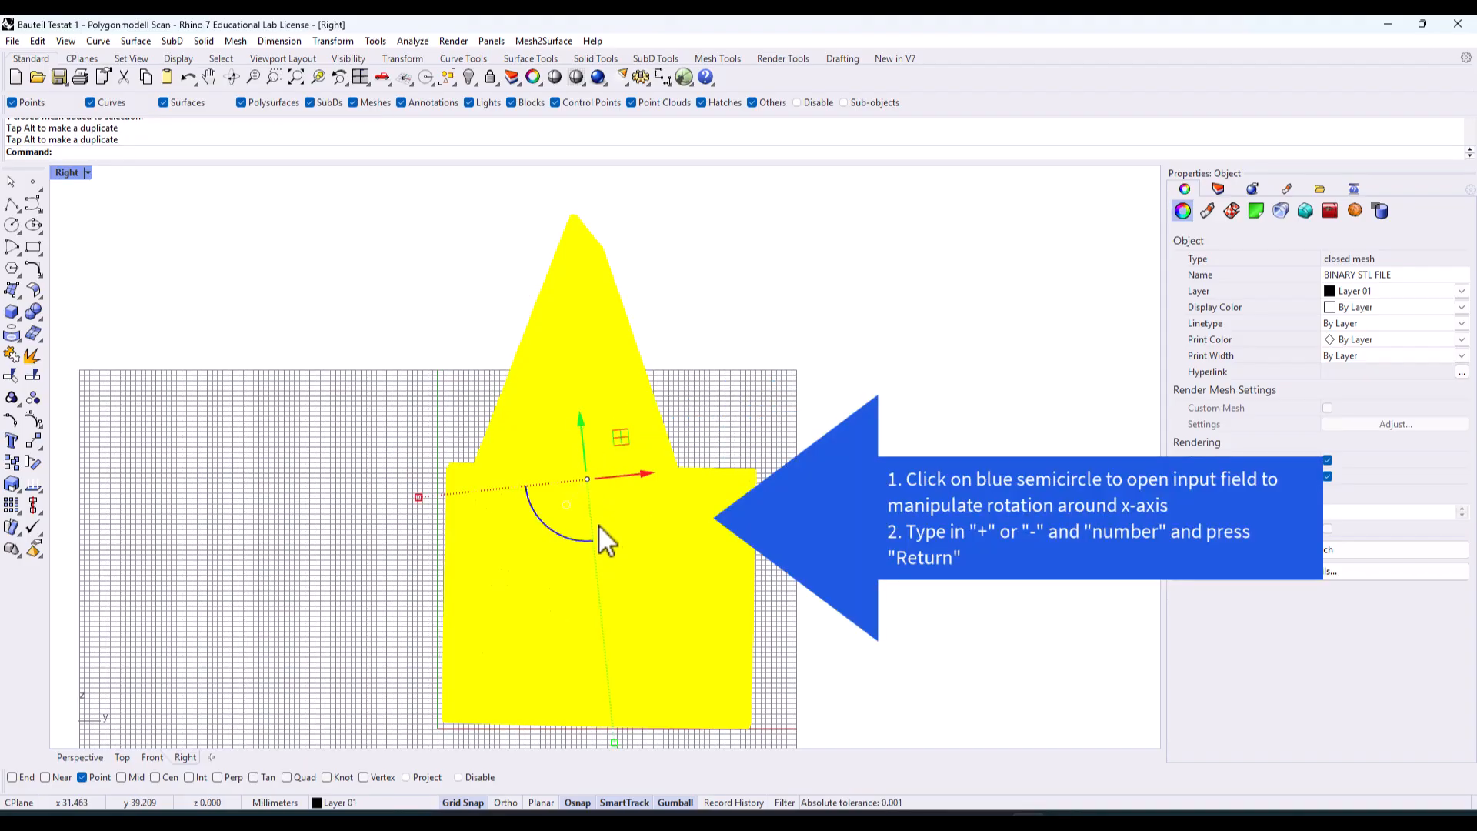
Rotate the mesh by another 1° about the x-axis, nudge it along the negative y-axis to the vertical grid axis, and deselect it
left_click(551, 523)
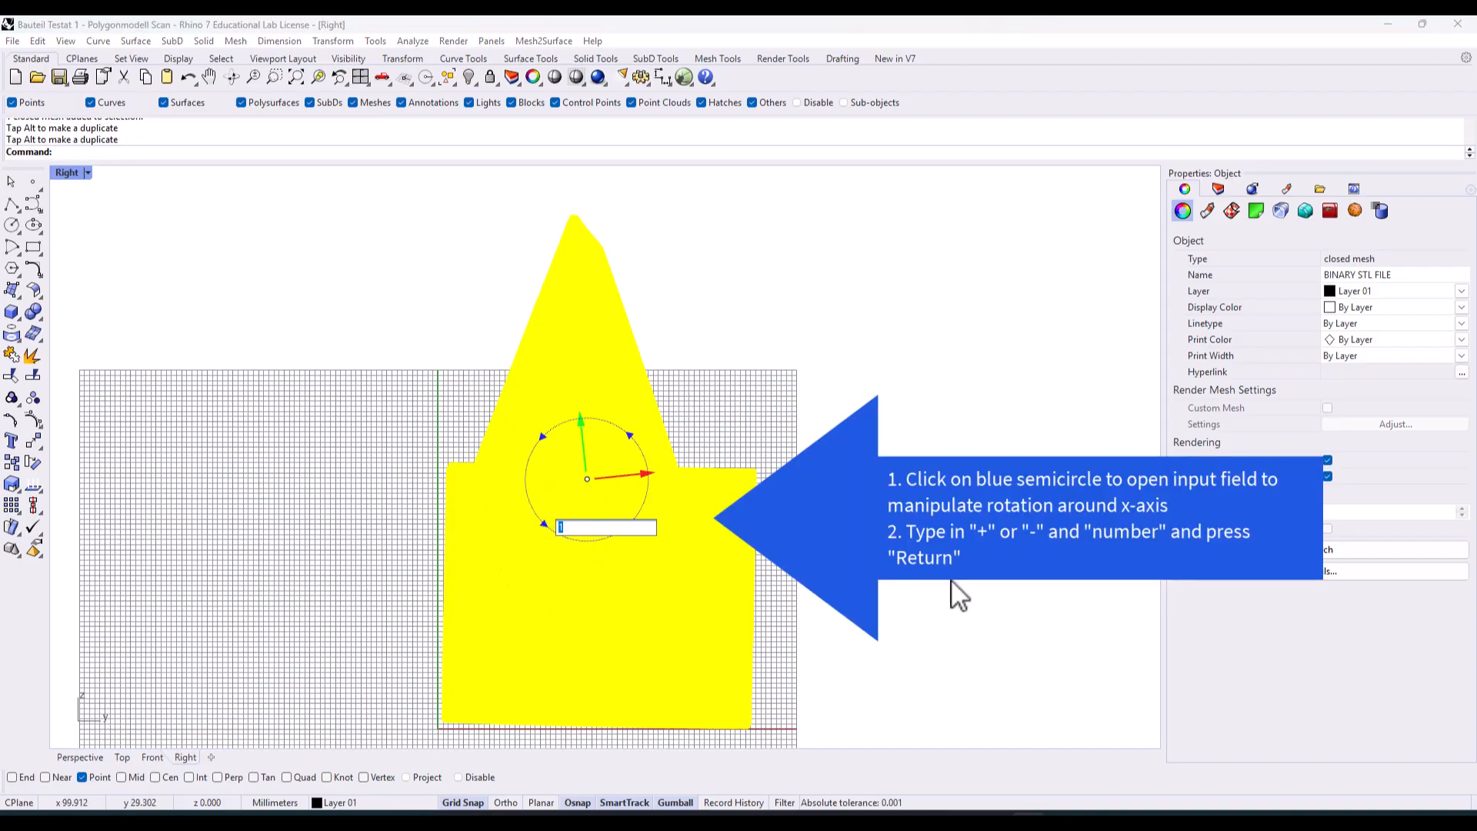
key("Return")
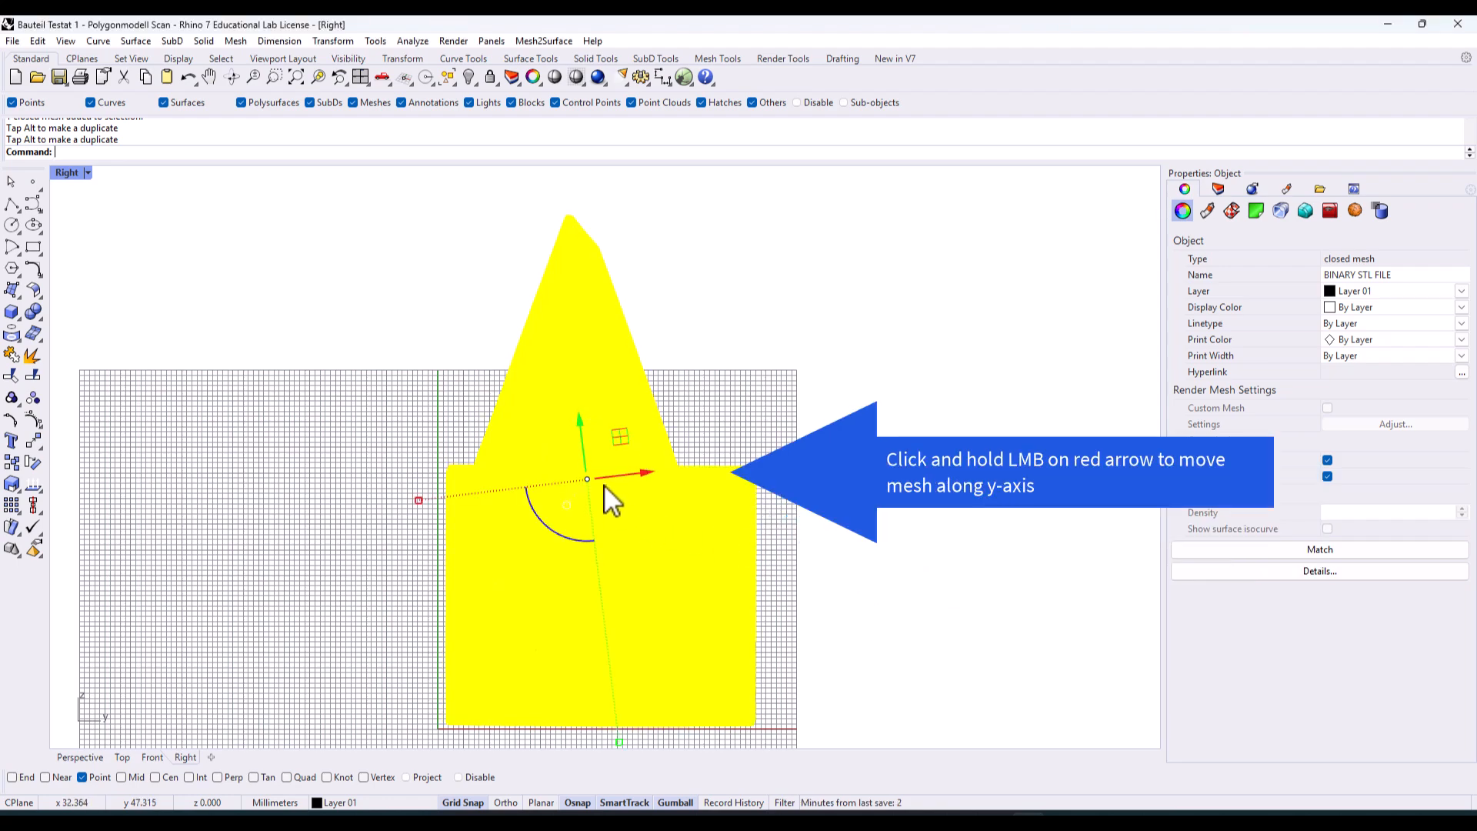
left_click_drag(612, 478, 605, 477)
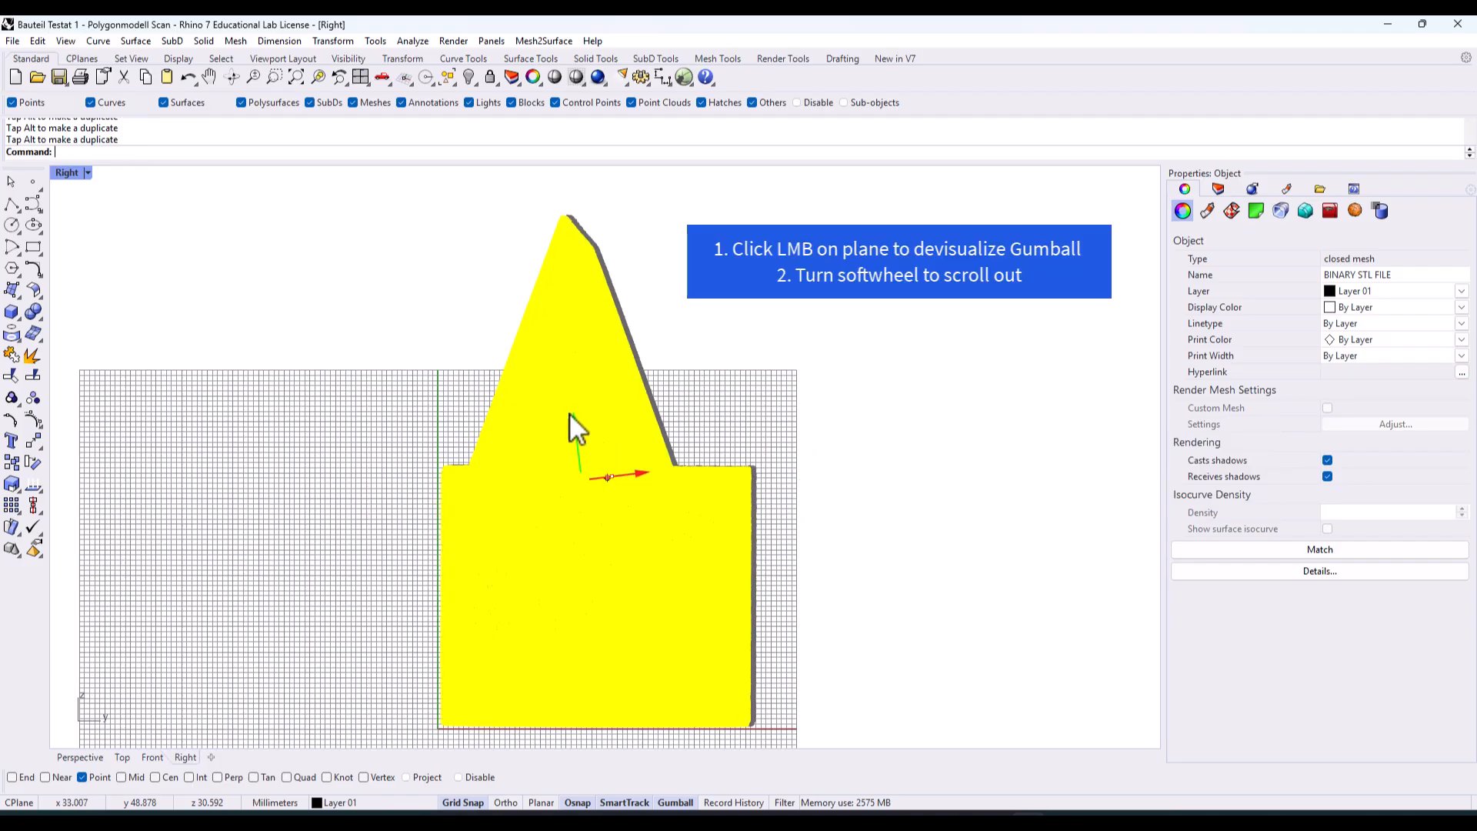
left_click(373, 262)
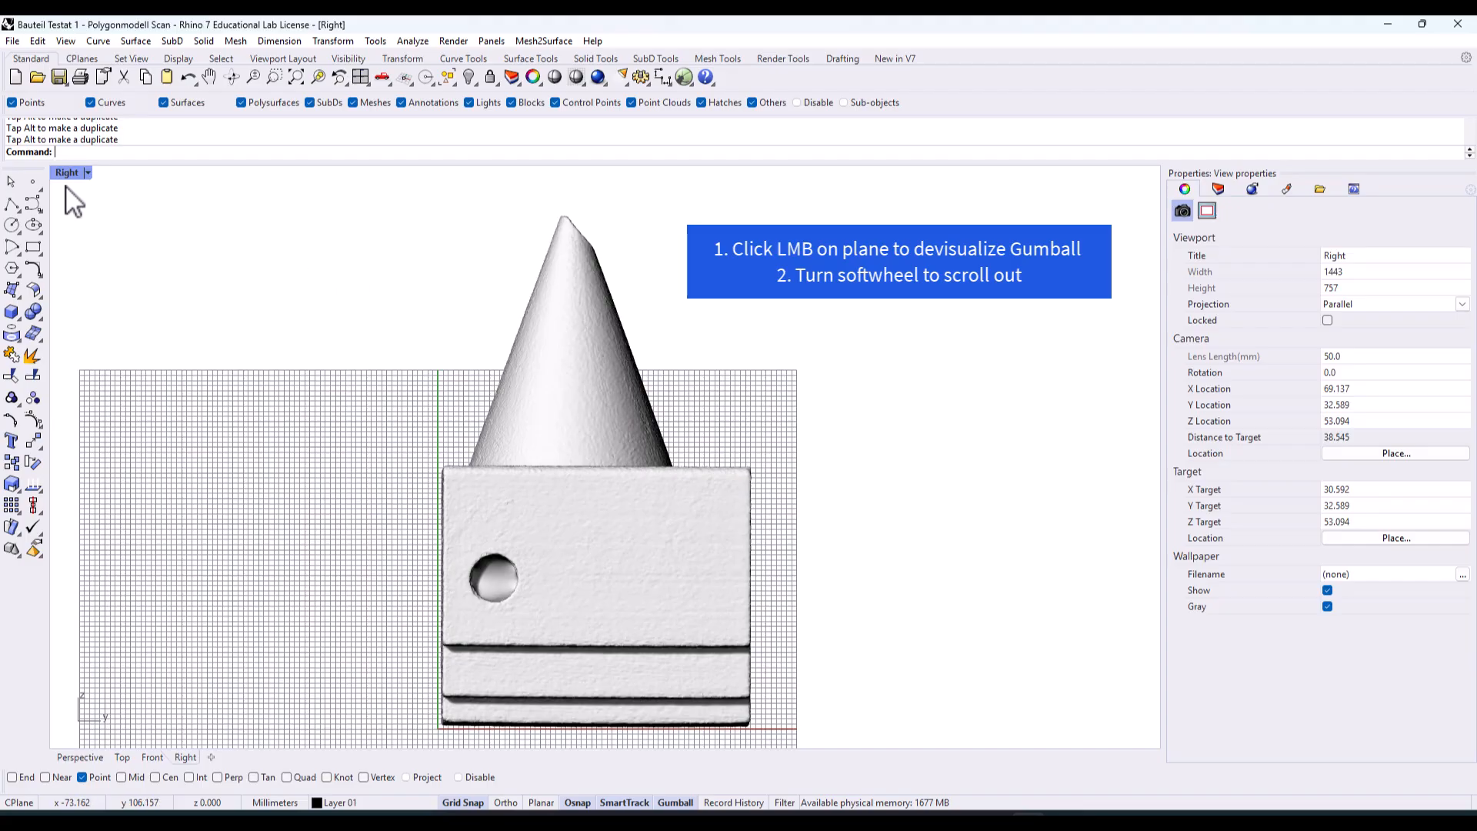
Return to the four-view layout and maximize the Perspective view to inspect the aligned mesh
scroll(182, 265, "down", 2)
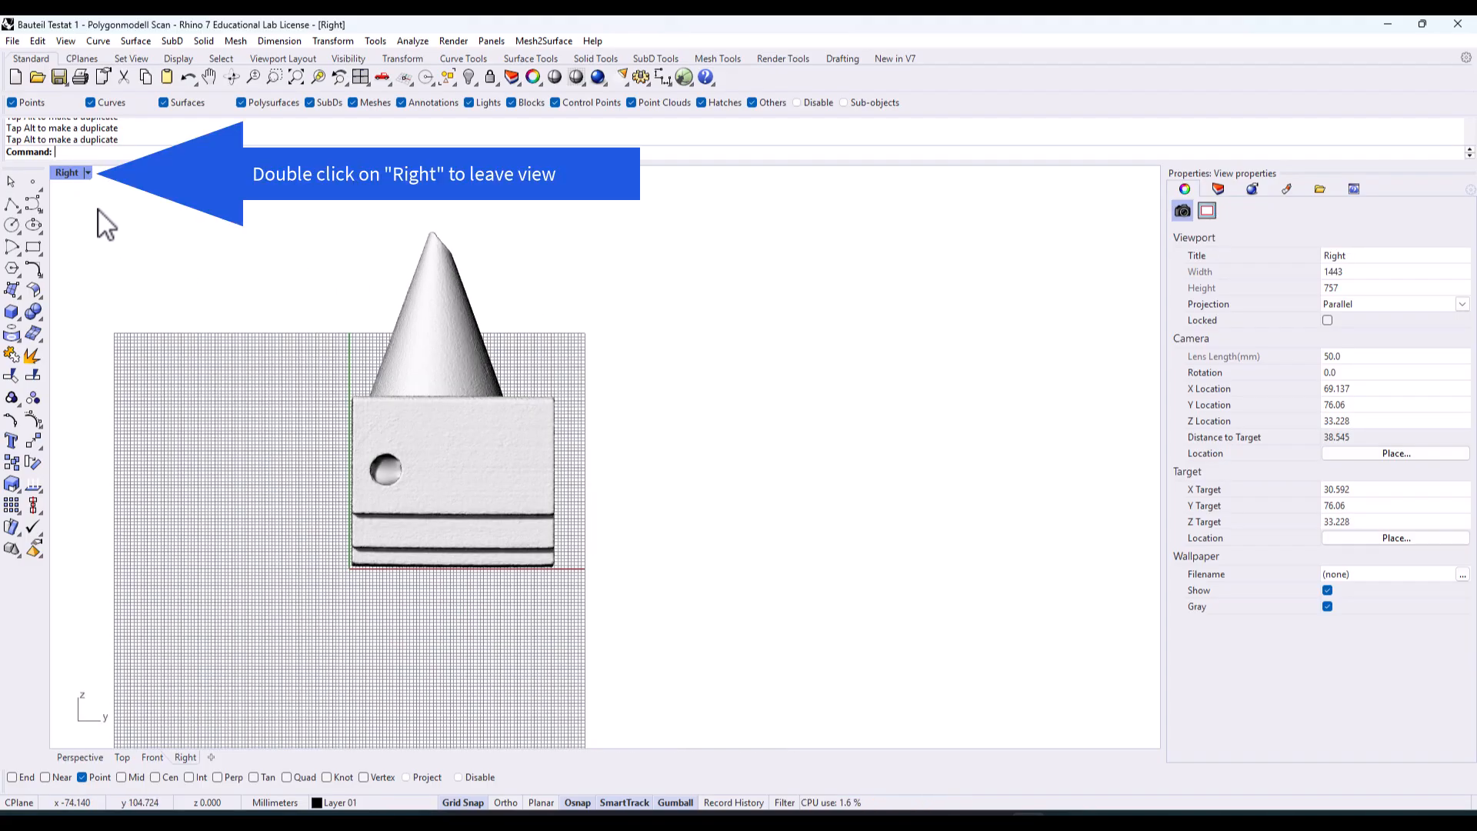
double_click(61, 173)
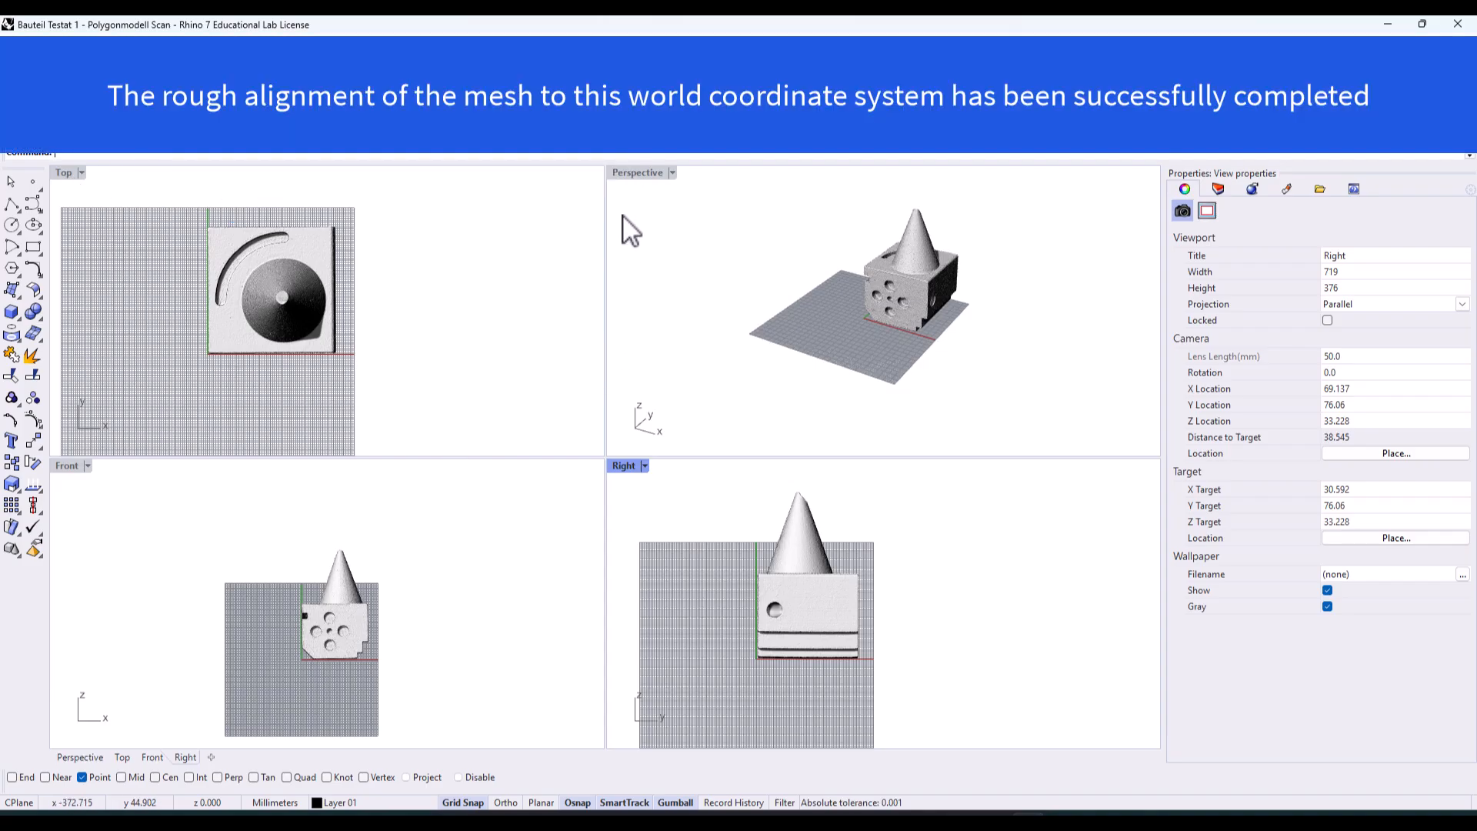
double_click(644, 179)
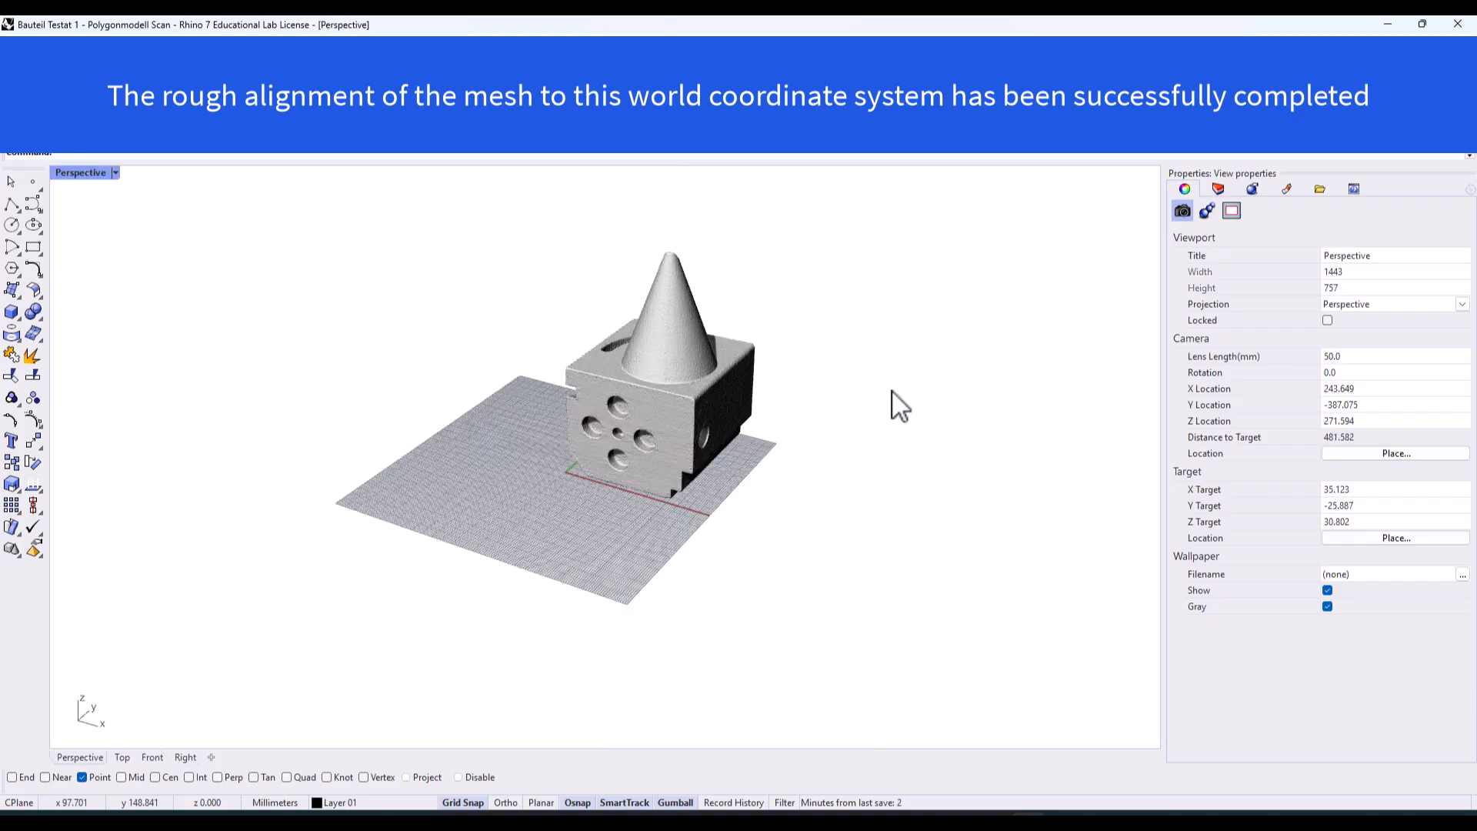